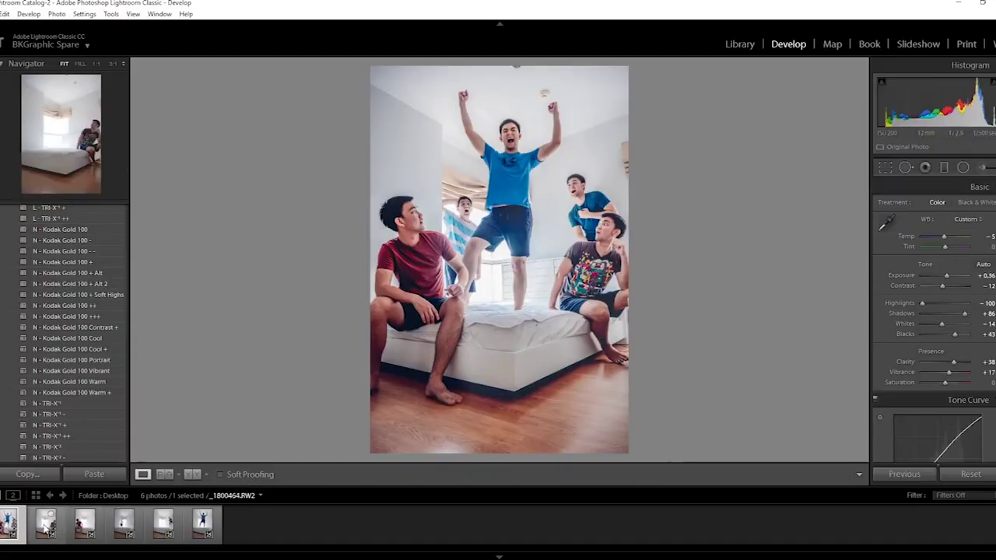
# Step: Browse the filmstrip to review each bedroom shot, including the jumping and window poses
pyautogui.click(45, 528)
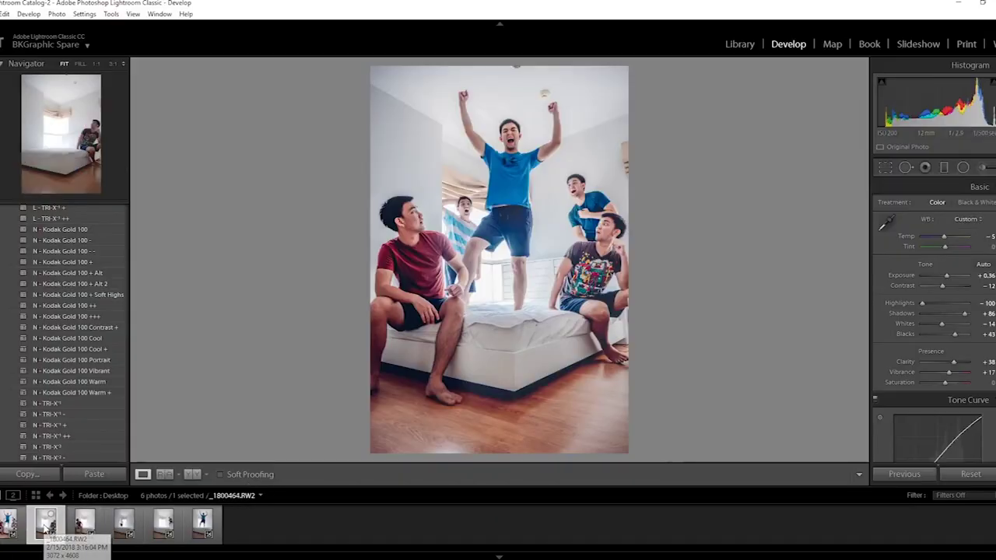
pyautogui.click(87, 527)
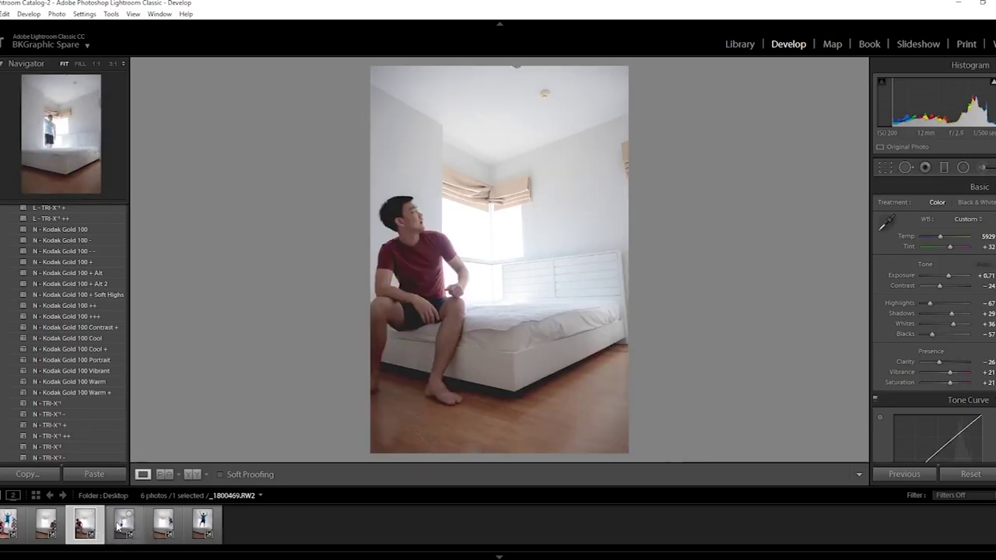
pyautogui.click(121, 527)
pyautogui.click(201, 528)
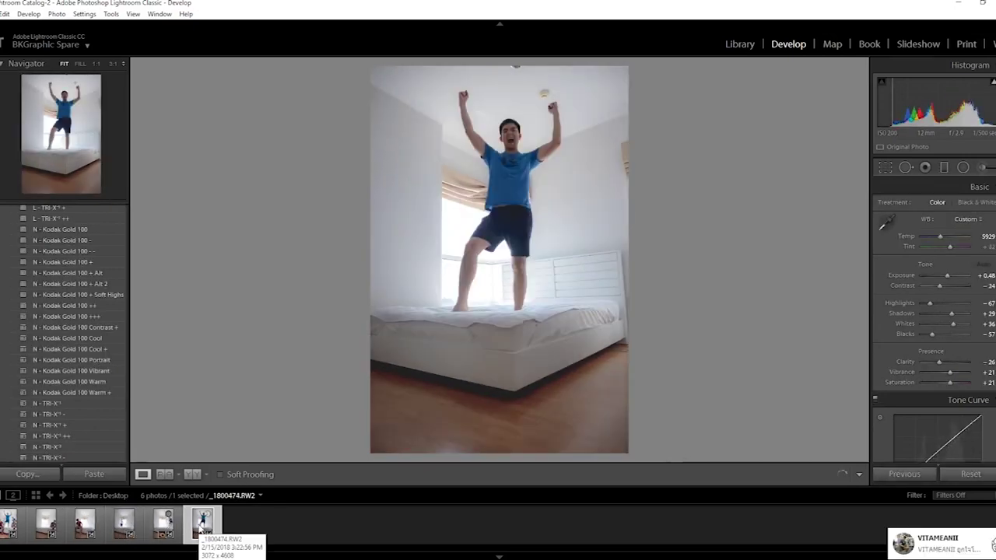
pyautogui.click(276, 521)
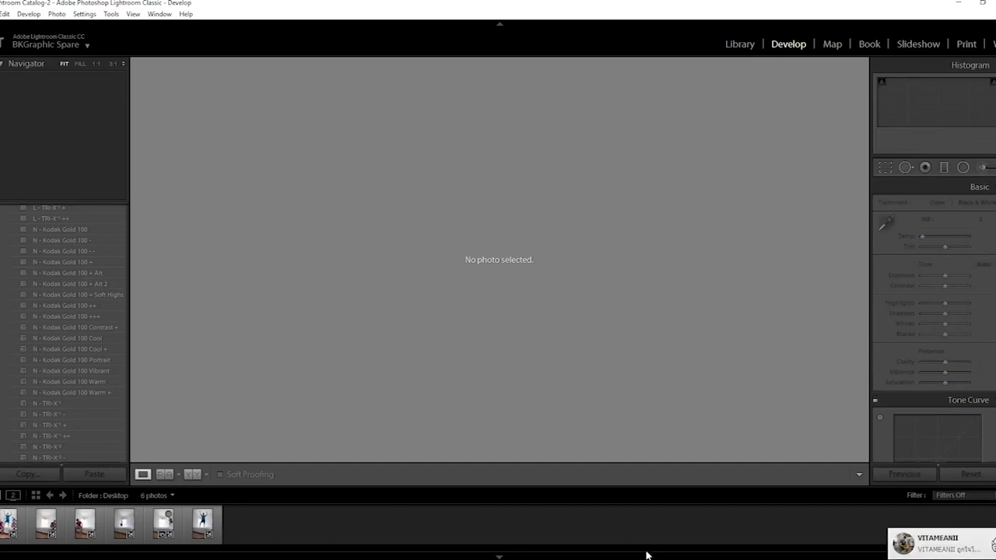
pyautogui.rightClick(604, 556)
pyautogui.click(202, 523)
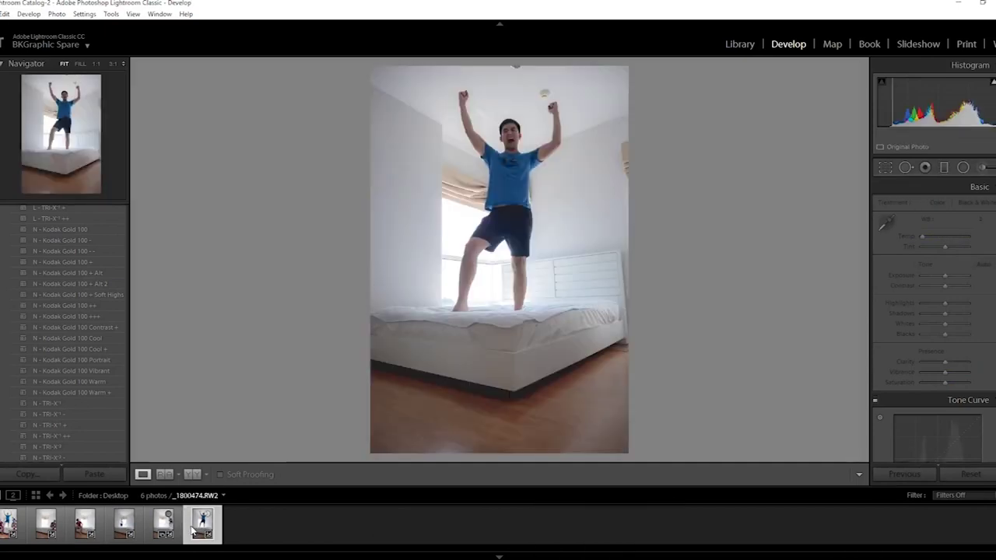
pyautogui.click(160, 525)
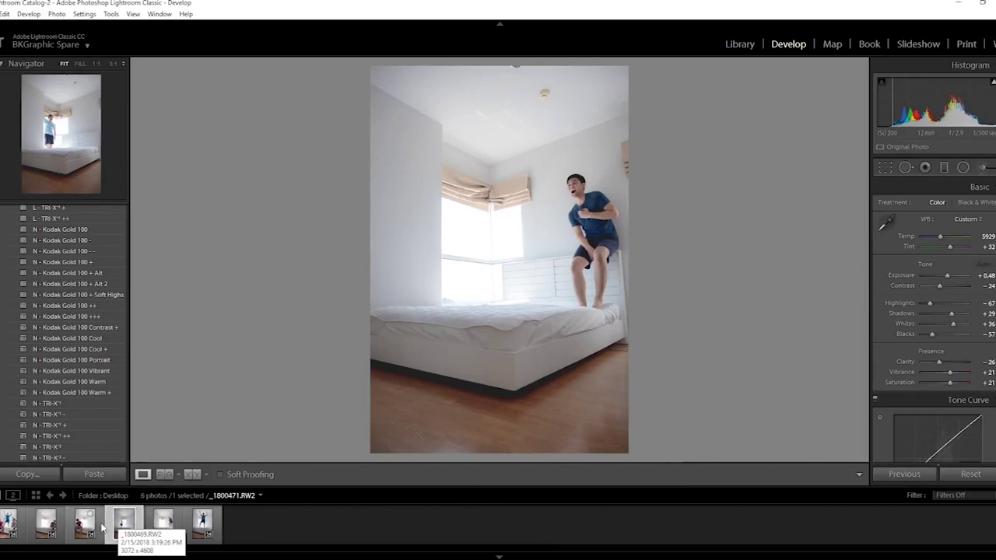
pyautogui.click(116, 522)
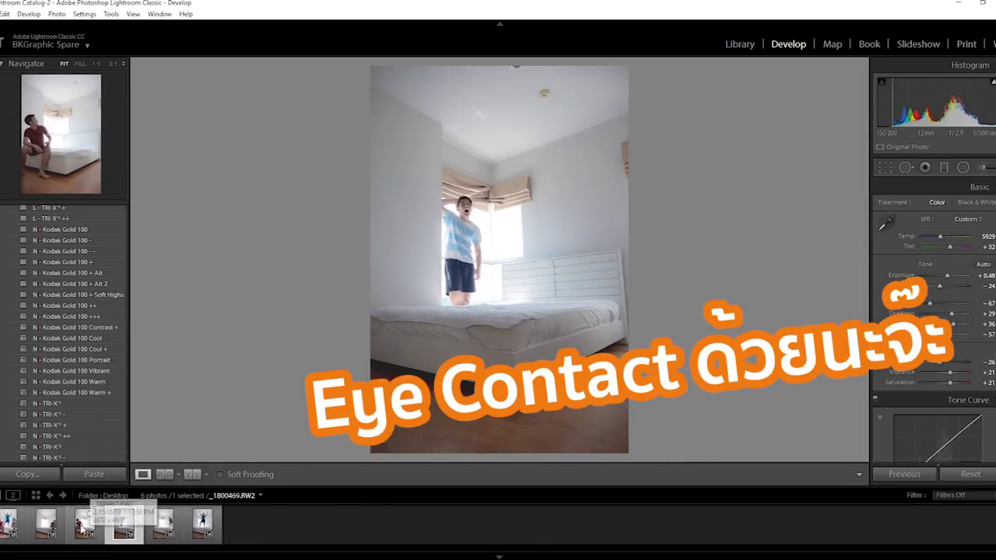
# Step: Remove the finished 5Mens group composite from the catalog
pyautogui.click(87, 522)
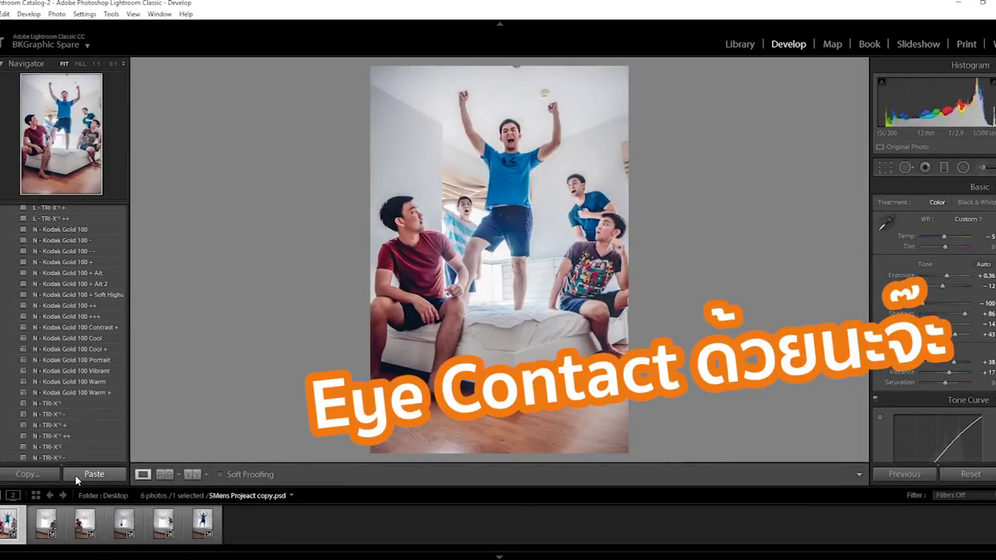
pyautogui.press('Delete')
pyautogui.press('Return')
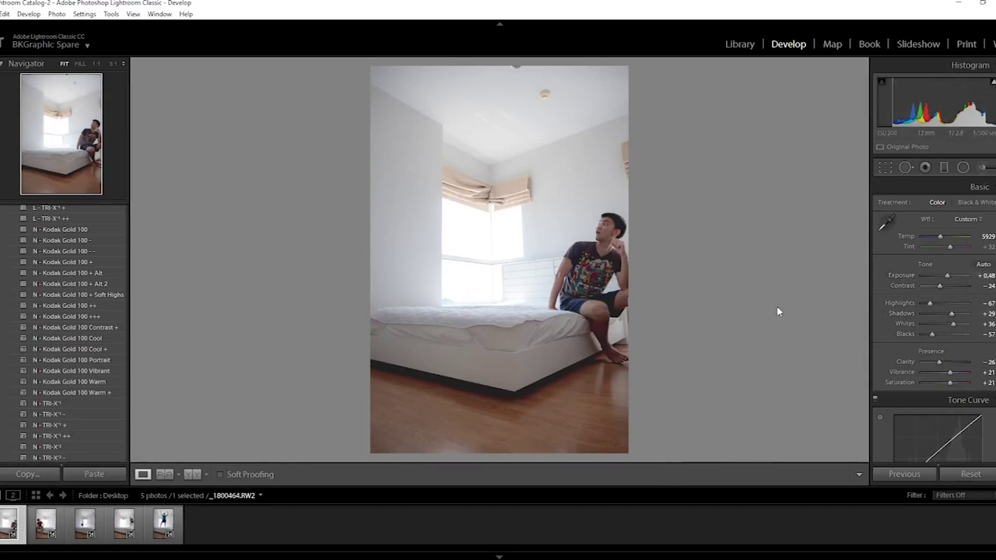
# Step: Set the first photo to Highlights -100 and Shadows +79, then copy its develop settings
pyautogui.moveTo(951, 316)
pyautogui.mouseDown()
pyautogui.moveTo(964, 316)
pyautogui.moveTo(910, 311)
pyautogui.mouseUp()
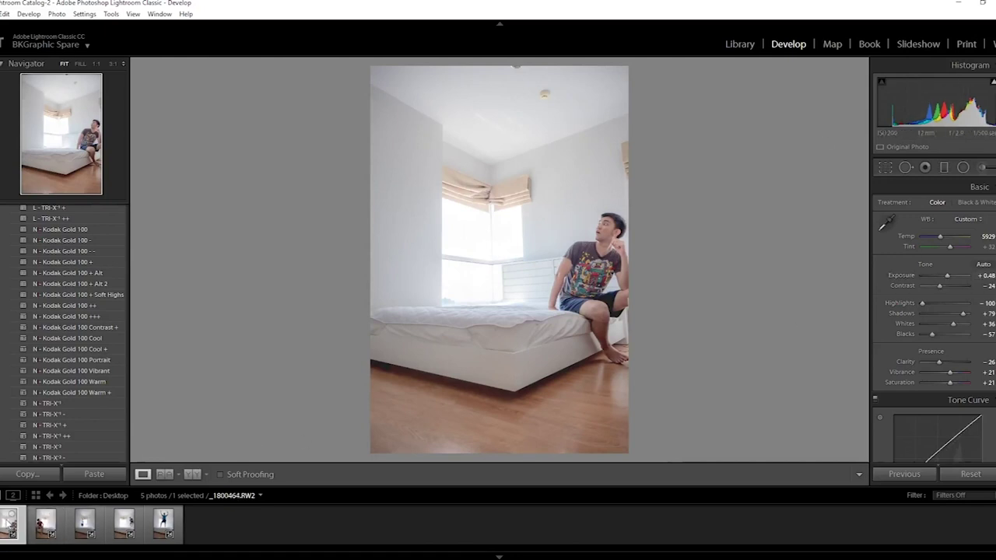
pyautogui.rightClick(6, 527)
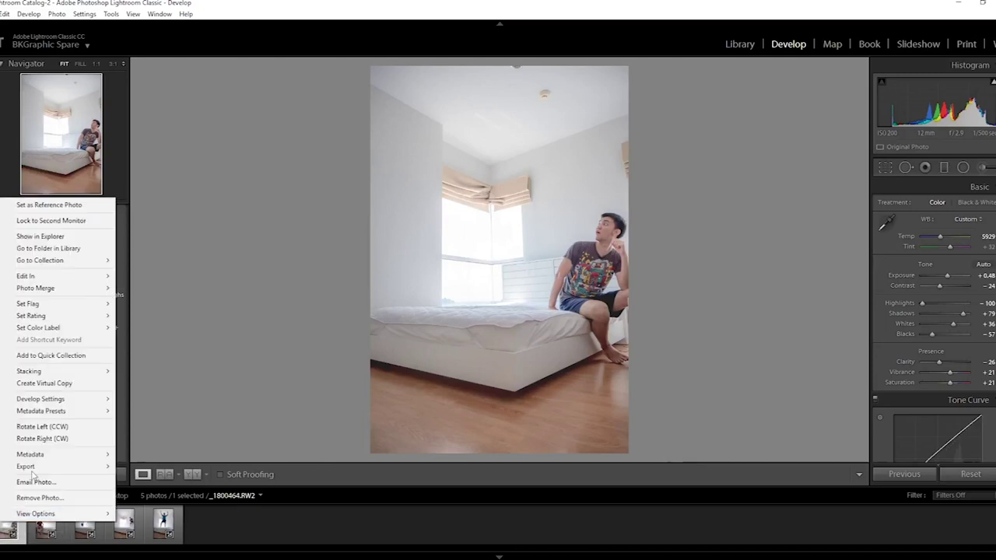
pyautogui.moveTo(41, 398)
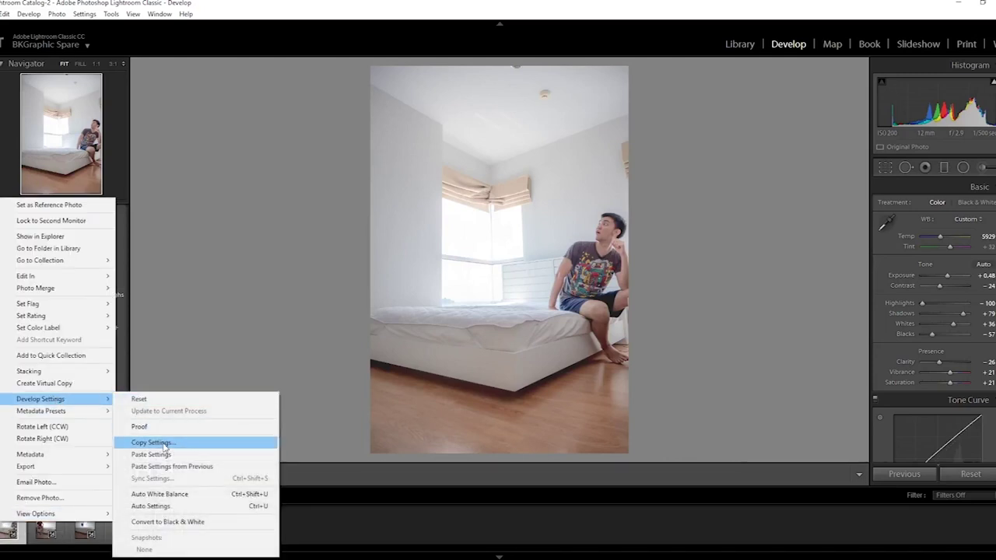
pyautogui.click(164, 443)
pyautogui.click(637, 389)
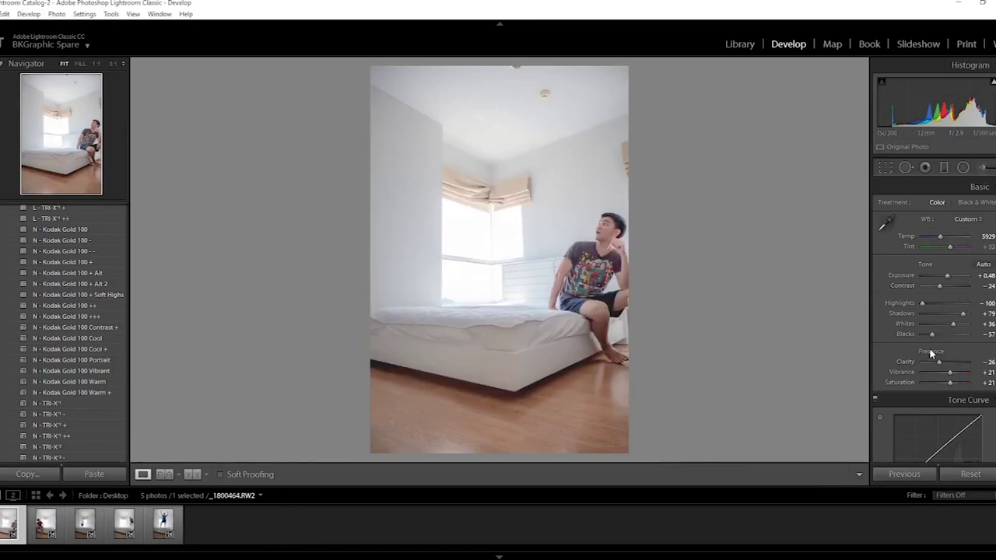
# Step: Scroll the filmstrip and select the second photo to start a range
pyautogui.scroll(-5, 934, 322)
pyautogui.scroll(-5, 933, 321)
pyautogui.scroll(-5, 933, 321)
pyautogui.scroll(-3, 933, 321)
pyautogui.scroll(-3, 933, 321)
pyautogui.scroll(10, 933, 321)
pyautogui.scroll(10, 933, 321)
pyautogui.click(41, 520)
# Step: Paste the copied develop settings onto photos two through five
pyautogui.keyDown('shift'); pyautogui.click(161, 521); pyautogui.keyUp('shift')
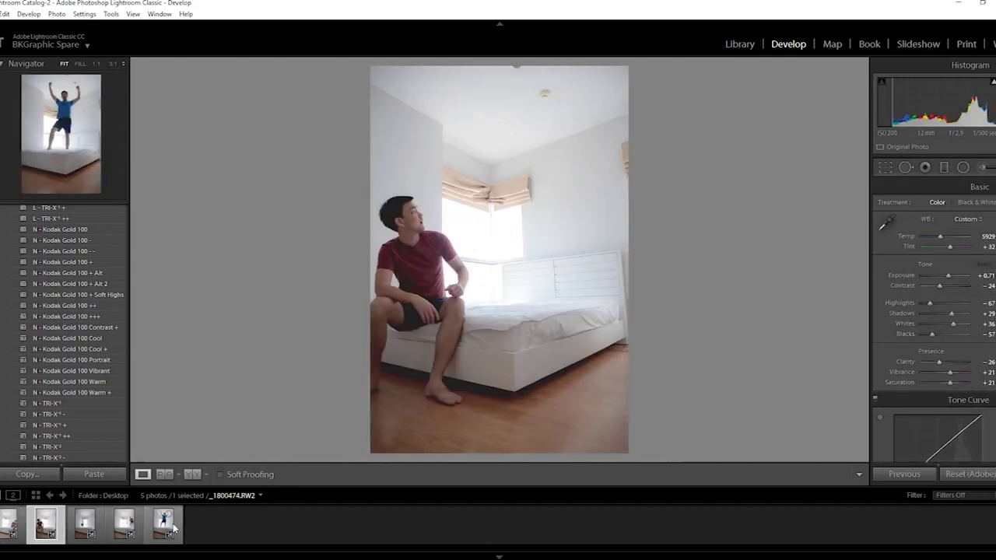
pyautogui.rightClick(160, 519)
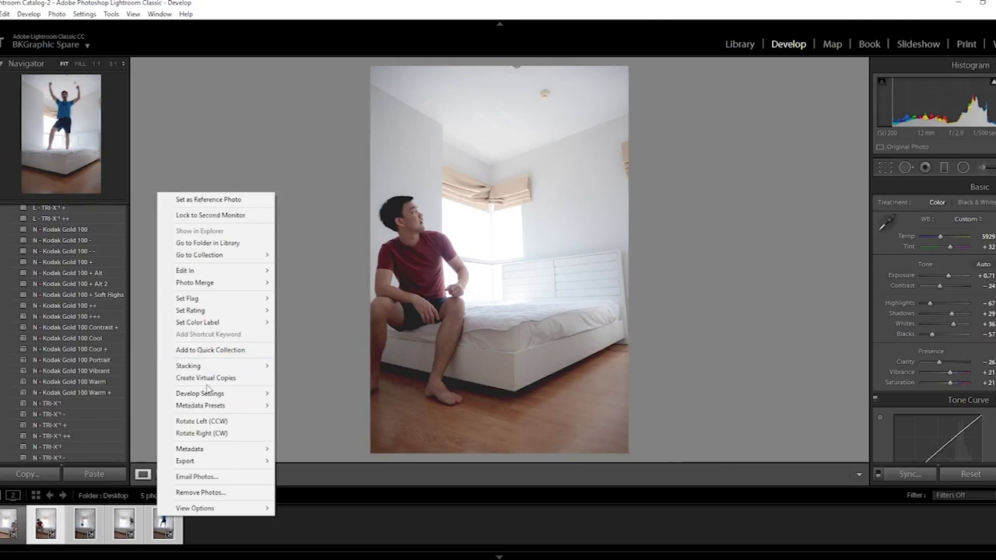
pyautogui.click(74, 448)
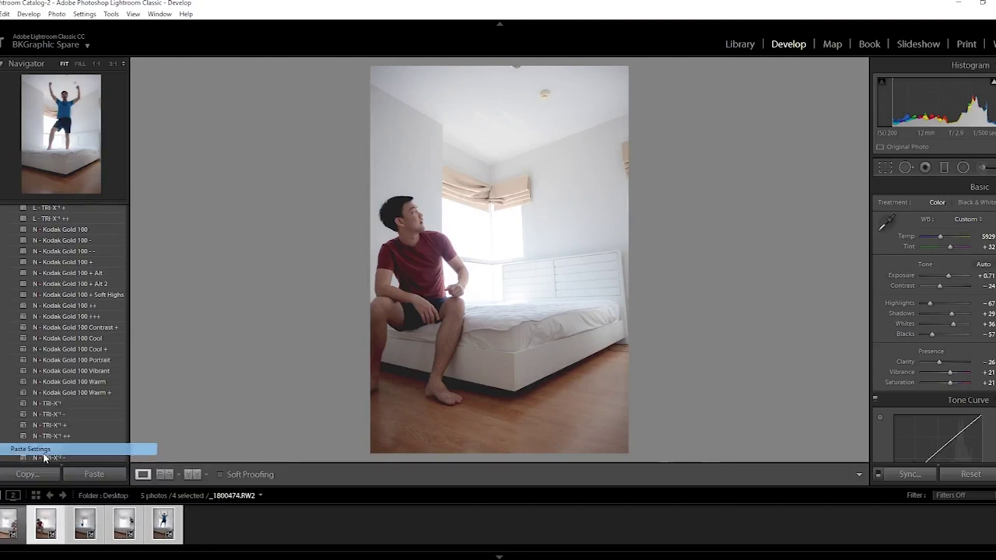
# Step: Review the first four photos to check the pasted Highlights -100 and Shadows +79 look
pyautogui.click(9, 523)
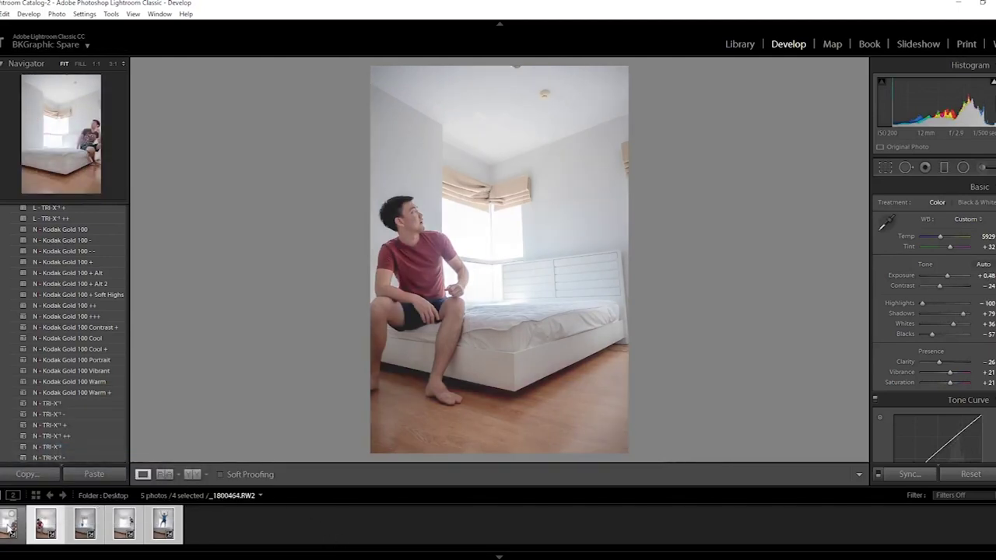
pyautogui.click(47, 525)
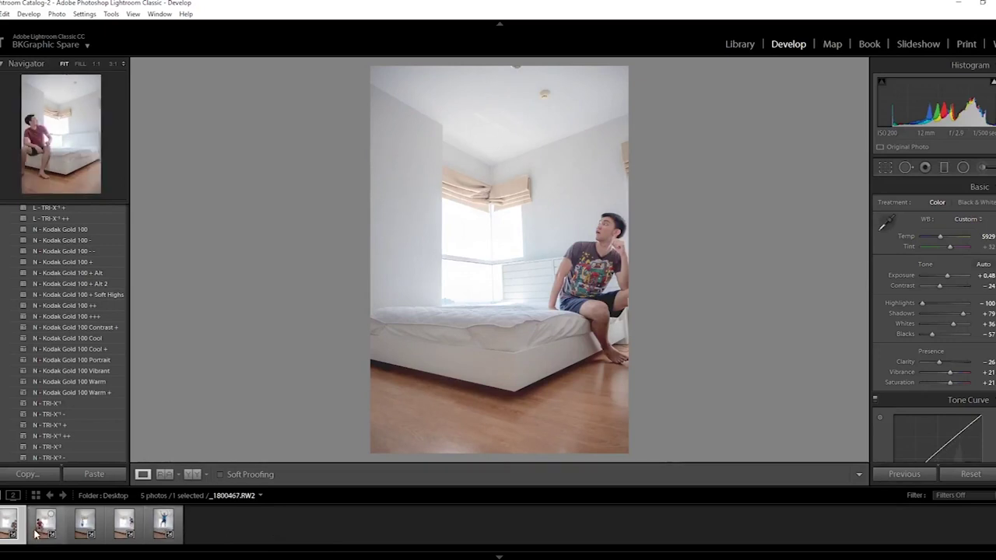
pyautogui.click(81, 526)
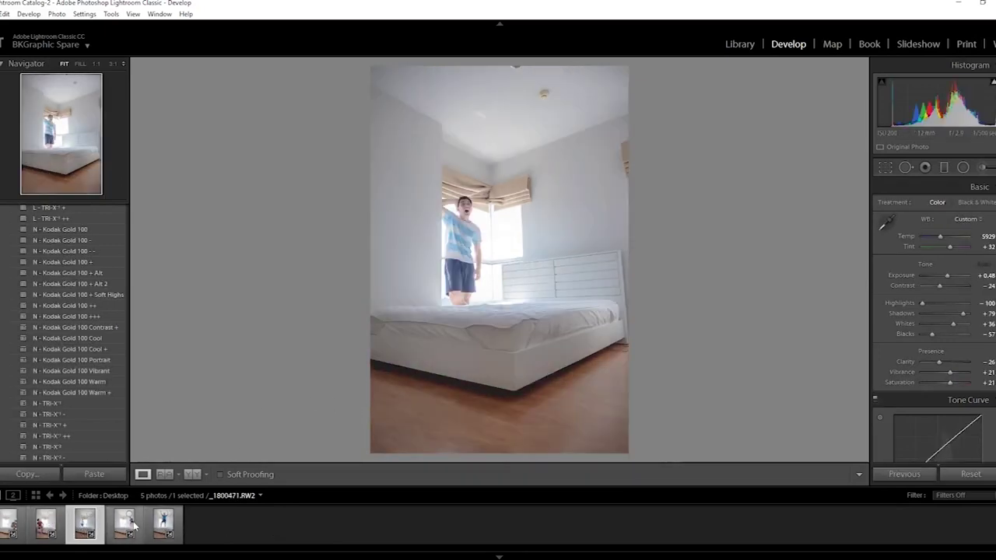
pyautogui.click(129, 525)
# Step: Export all five graded photos as JPG files to a chosen destination folder
pyautogui.hotkey('ctrl', 'a')
pyautogui.rightClick(178, 529)
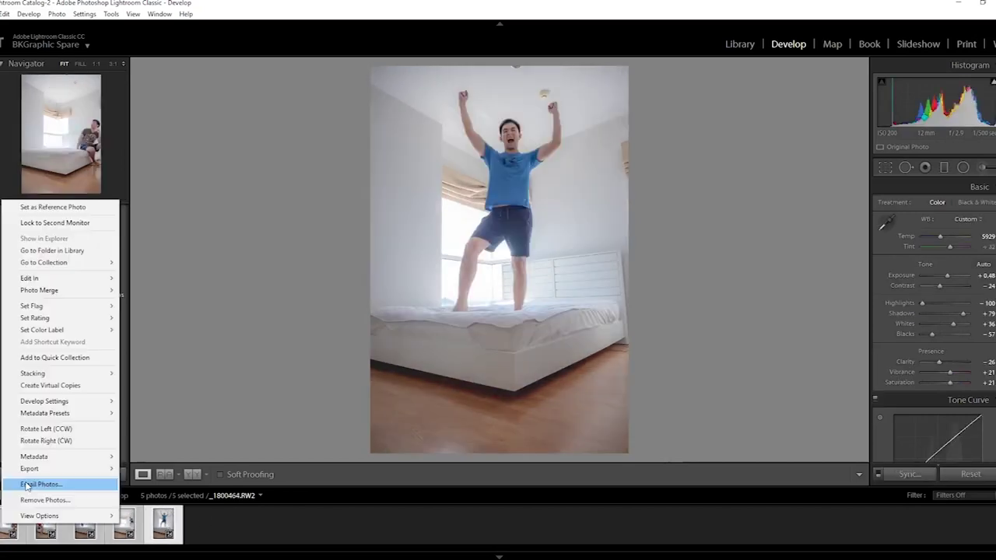
pyautogui.press('Escape')
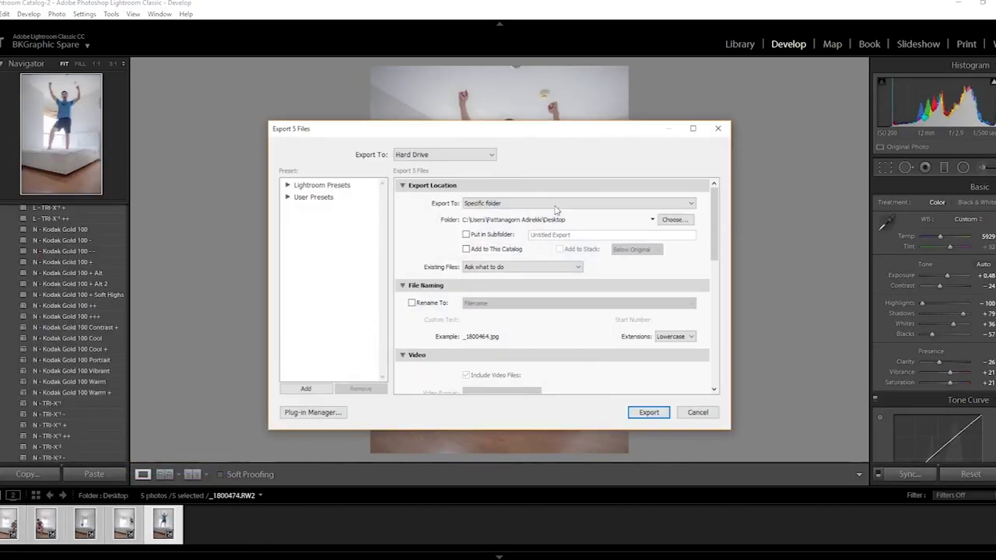
pyautogui.click(672, 221)
pyautogui.click(502, 227)
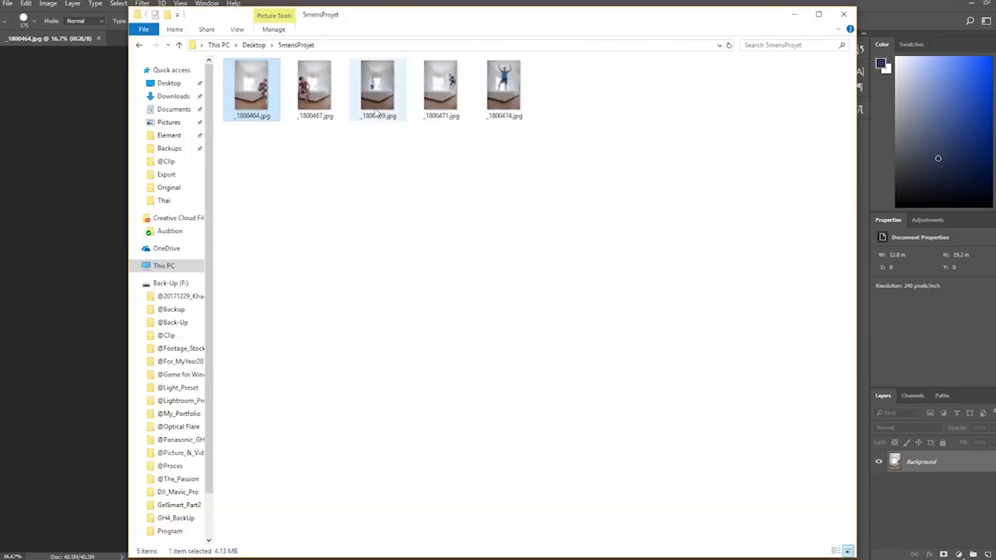
# Step: Place _1800467, _1800469, _1800471 and _1800474 JPGs onto the bedroom image as layers
pyautogui.moveTo(574, 188); pyautogui.dragTo(309, 71)
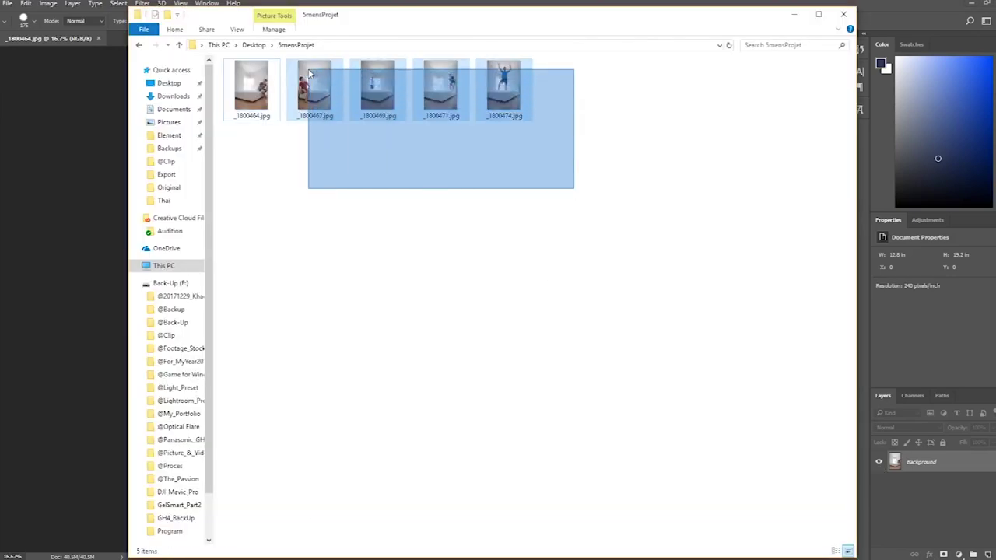
pyautogui.moveTo(373, 18); pyautogui.dragTo(829, 91)
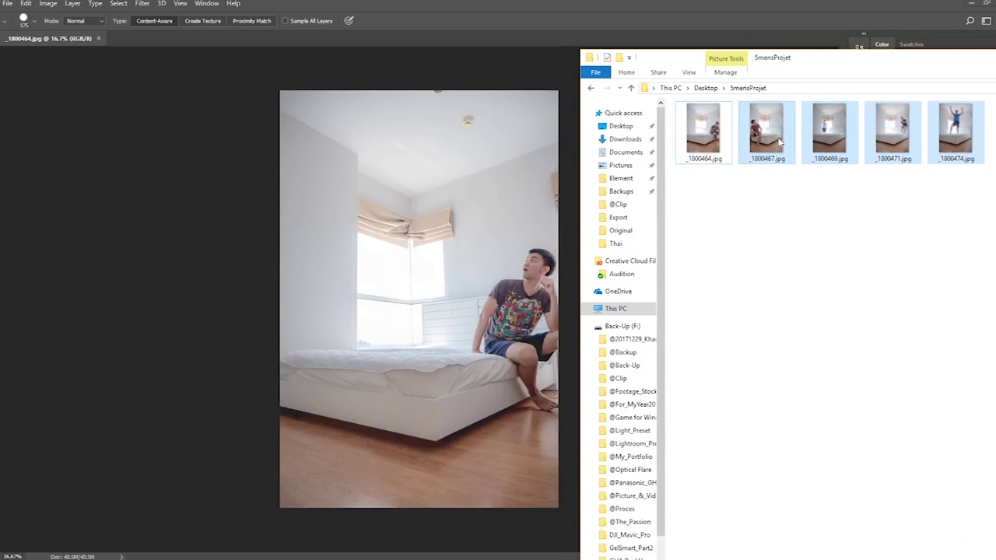
pyautogui.moveTo(778, 140); pyautogui.dragTo(479, 191)
pyautogui.press('Return')
pyautogui.press('Return')
pyautogui.press('Return')
pyautogui.press('Return')
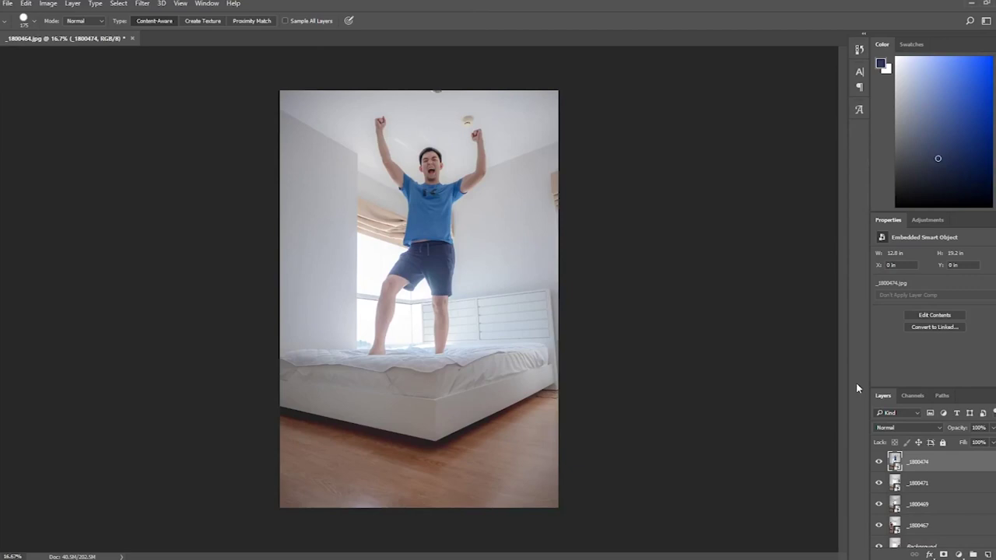
# Step: Unlock the background as Layer 0 and rasterize the _1800469 smart object for erasing
pyautogui.scroll(-1, 941, 473)
pyautogui.doubleClick(922, 537)
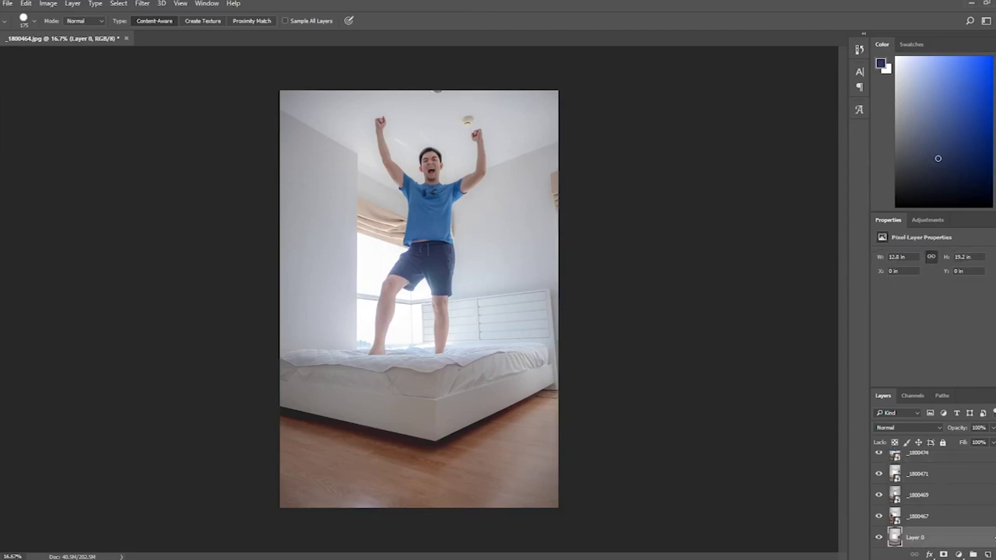
pyautogui.click(945, 516)
pyautogui.press('e')
pyautogui.click(78, 241)
pyautogui.click(477, 223)
pyautogui.click(917, 495)
# Step: Rasterize the _1800471 and top jumping-man layers, confirming each warning
pyautogui.click(535, 263)
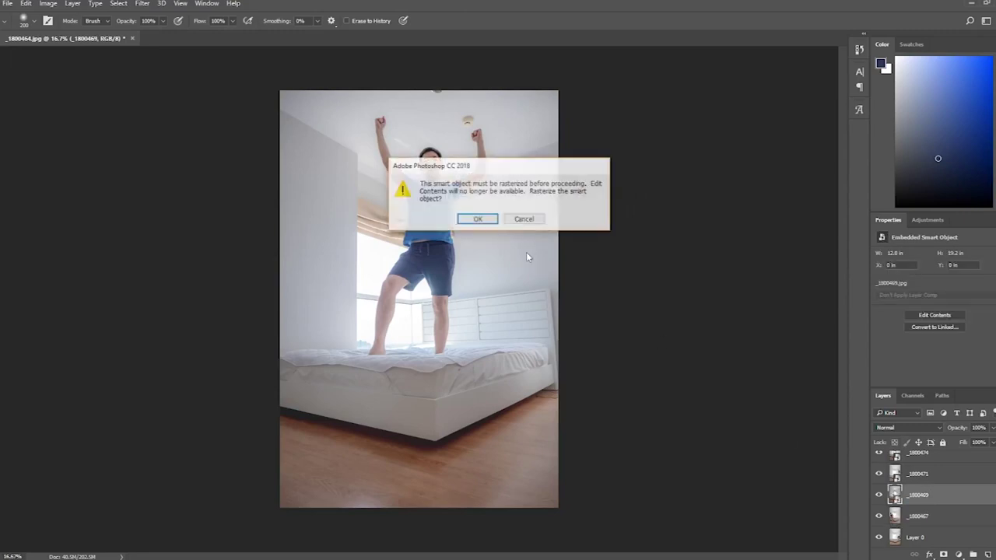
pyautogui.click(477, 218)
pyautogui.click(918, 474)
pyautogui.click(428, 254)
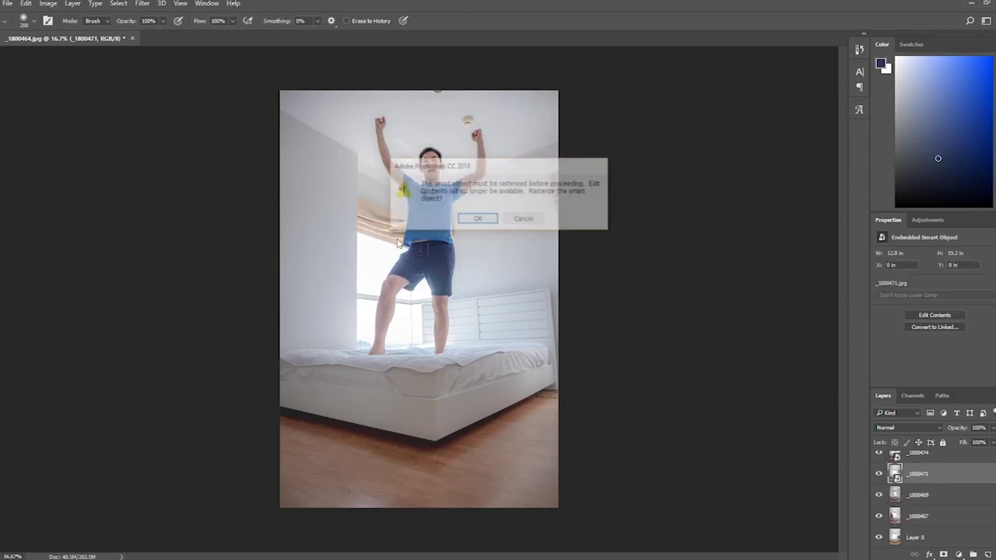
pyautogui.click(477, 223)
pyautogui.click(928, 467)
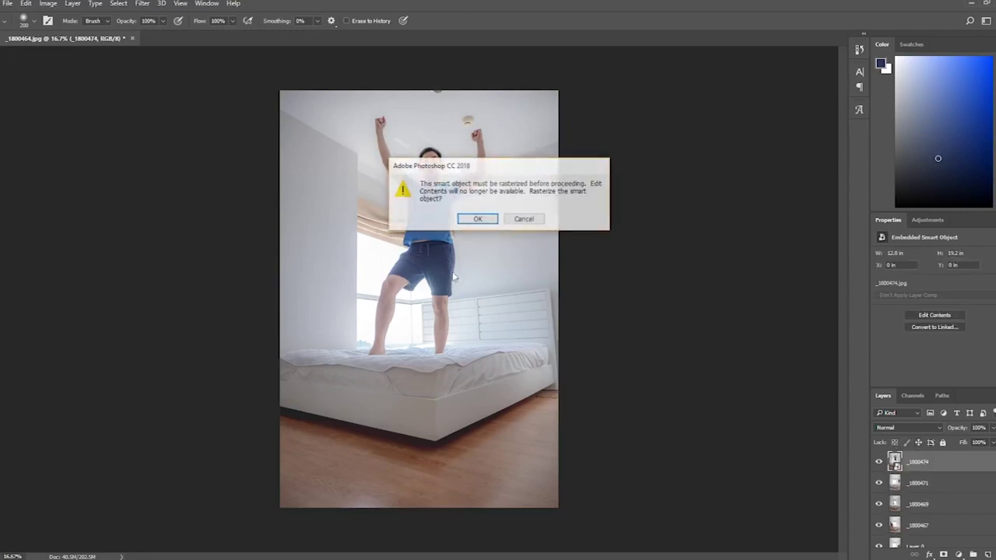
pyautogui.click(466, 220)
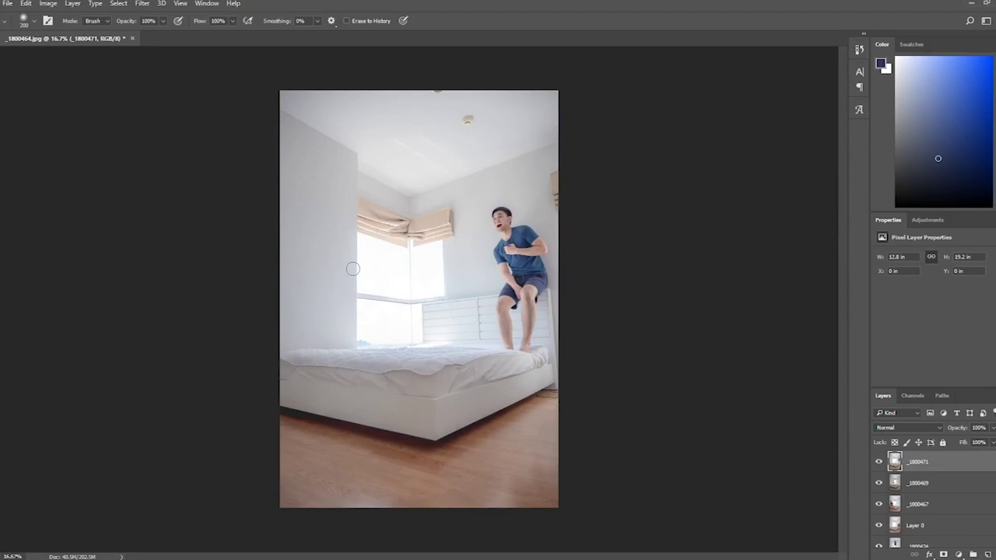
pyautogui.press('super')
pyautogui.press('Escape')
# Step: Outline the perched man with the Polygonal Lasso and invert the selection
pyautogui.press('v')
pyautogui.click(116, 138)
pyautogui.hotkey('ctrl', '+')
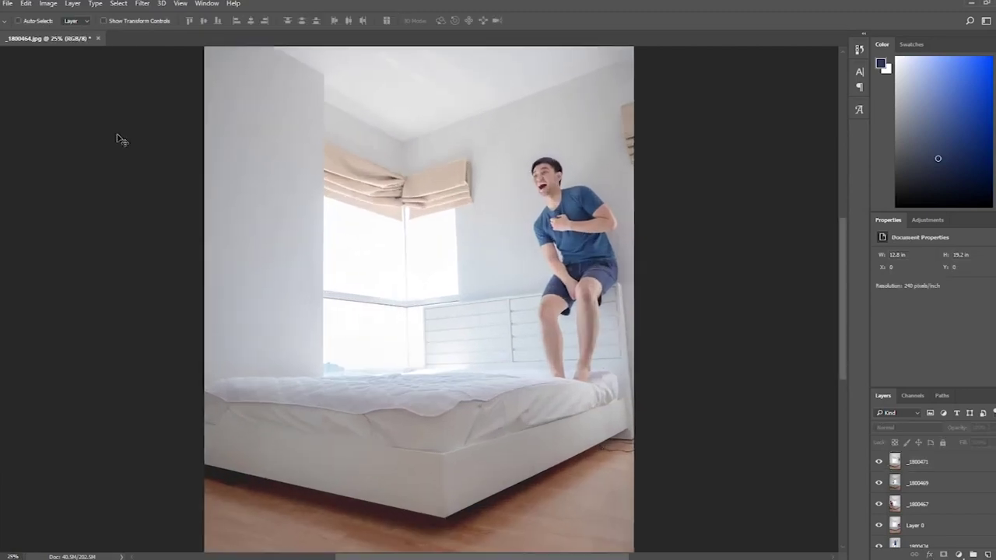
pyautogui.hotkey('ctrl', '+')
pyautogui.moveTo(570, 175); pyautogui.dragTo(37, 101)
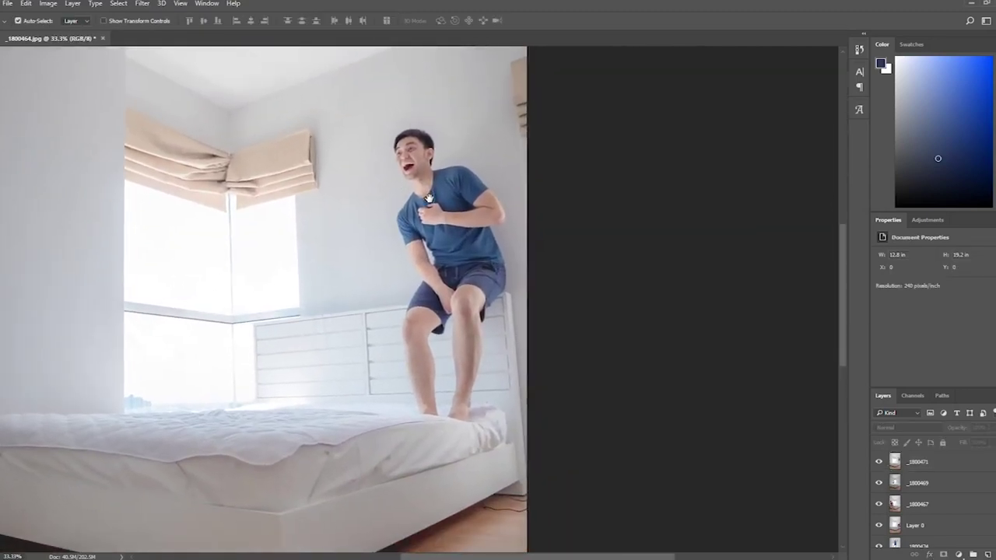
pyautogui.press('l')
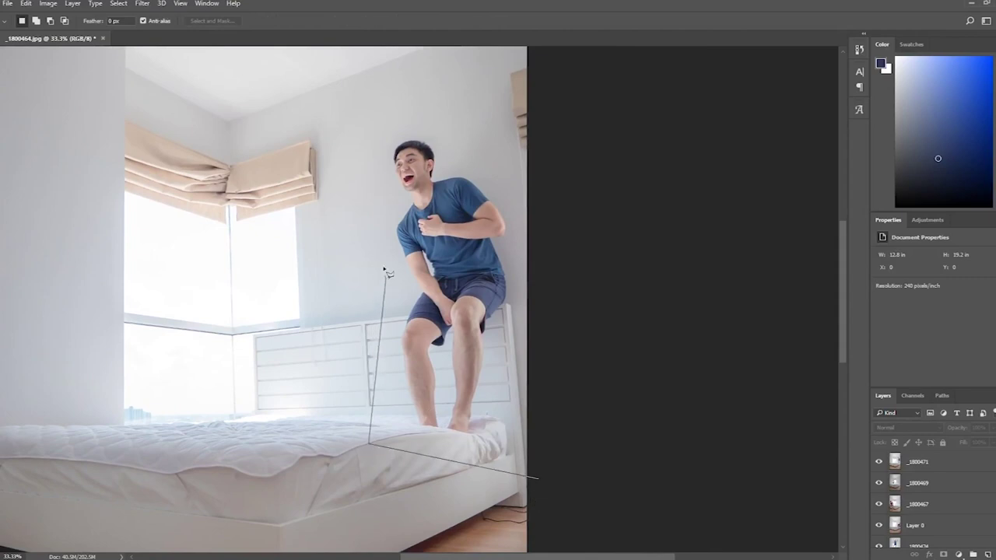
pyautogui.click(538, 479)
pyautogui.click(141, 4)
pyautogui.moveTo(118, 3)
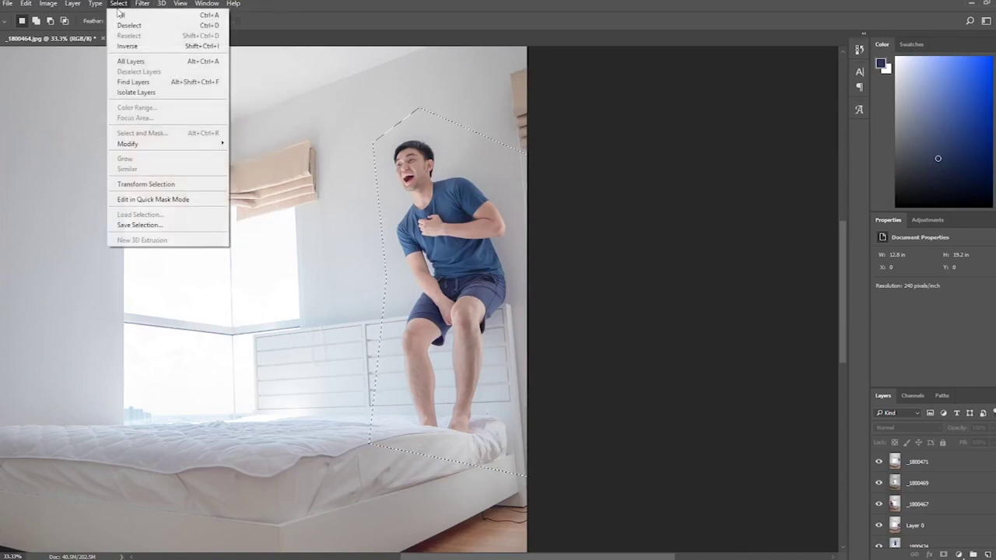
pyautogui.click(137, 48)
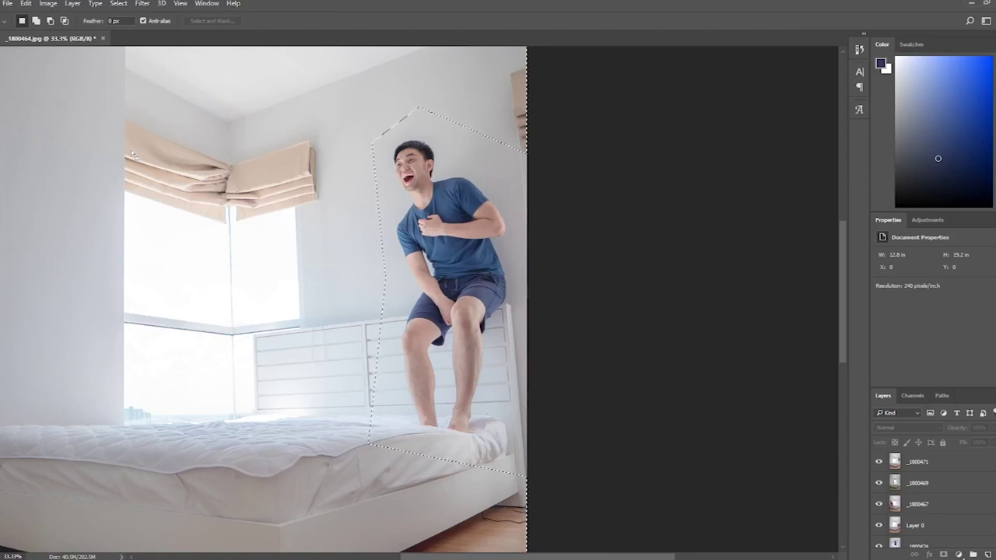
# Step: Clear everything around the perched man and fit the whole photo in view
pyautogui.hotkey('ctrl', '-')
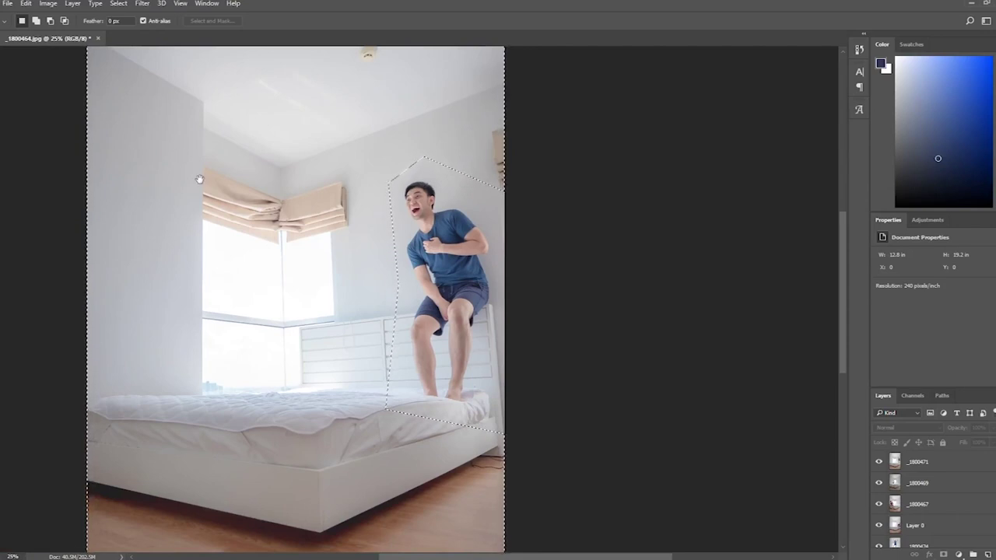
pyautogui.moveTo(132, 155); pyautogui.dragTo(234, 202)
pyautogui.hotkey('ctrl', '-')
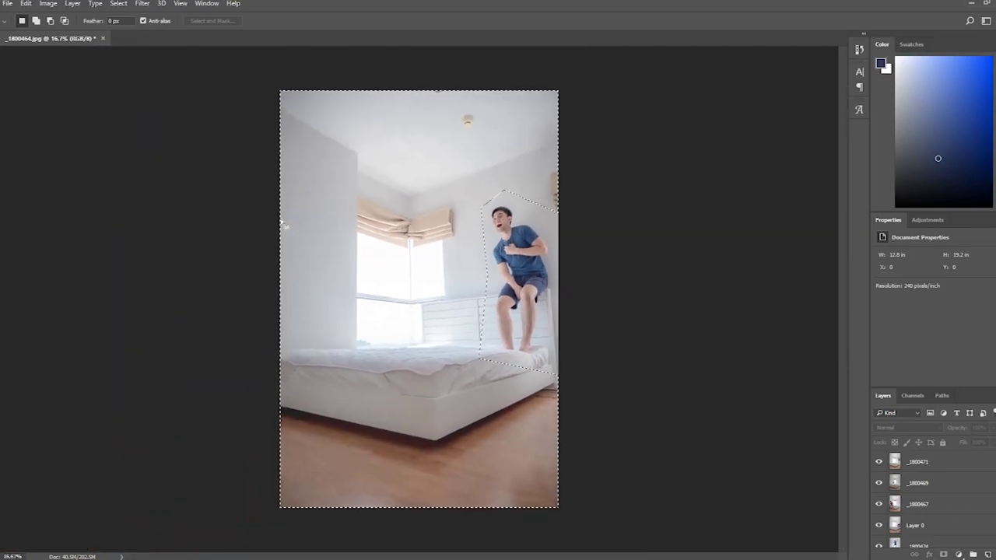
pyautogui.scroll(2, 233, 202)
pyautogui.scroll(-1, 133, 155)
pyautogui.hotkey('ctrl', '-')
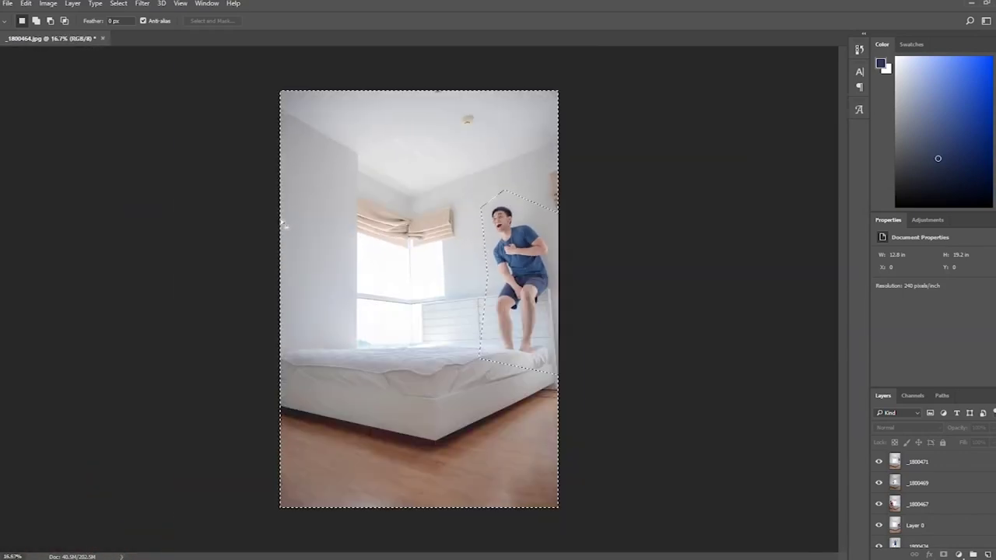
pyautogui.hotkey('ctrl', 'shift', 's')
pyautogui.click(470, 335)
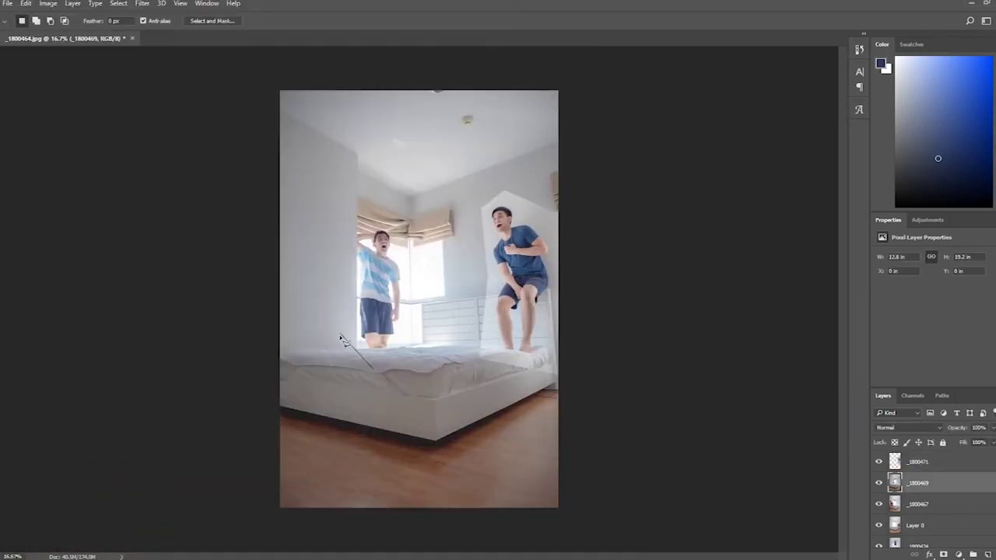
# Step: Move _1800467 above _1800469, outline the red-shirt man, and send _1800471 to the bottom
pyautogui.click(119, 3)
pyautogui.click(403, 333)
pyautogui.click(308, 211)
pyautogui.click(280, 455)
pyautogui.click(382, 476)
pyautogui.click(142, 3)
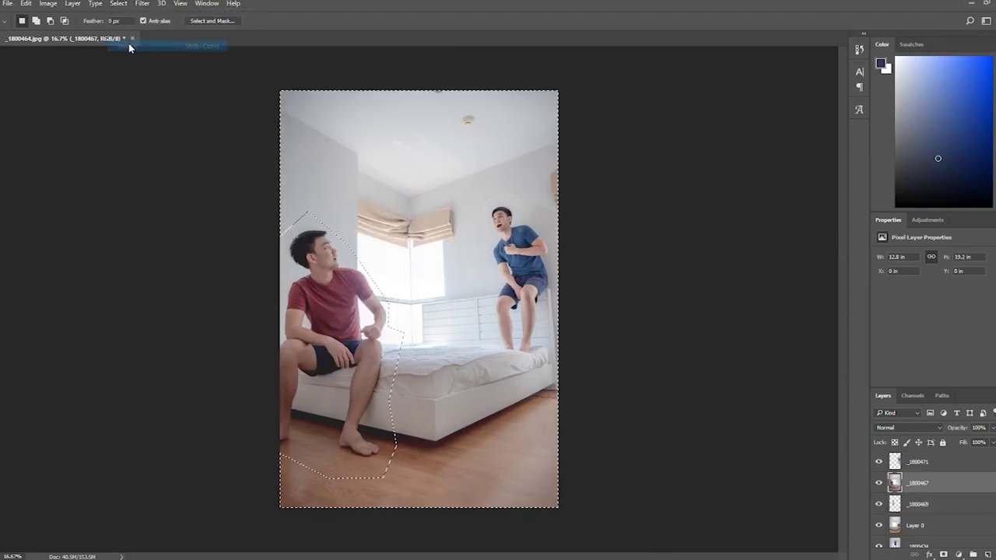
pyautogui.moveTo(918, 461); pyautogui.dragTo(922, 502)
# Step: Outline the graphic-tee man, clear the area outside him, and select Layer 0
pyautogui.click(574, 444)
pyautogui.click(455, 346)
pyautogui.click(529, 232)
pyautogui.doubleClick(591, 422)
pyautogui.click(143, 3)
pyautogui.press('Escape')
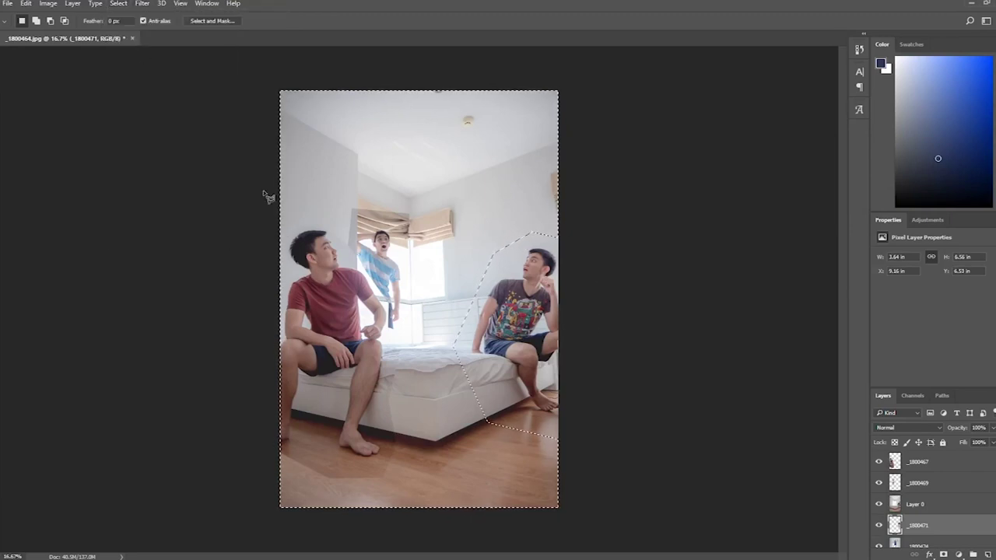
pyautogui.click(878, 526)
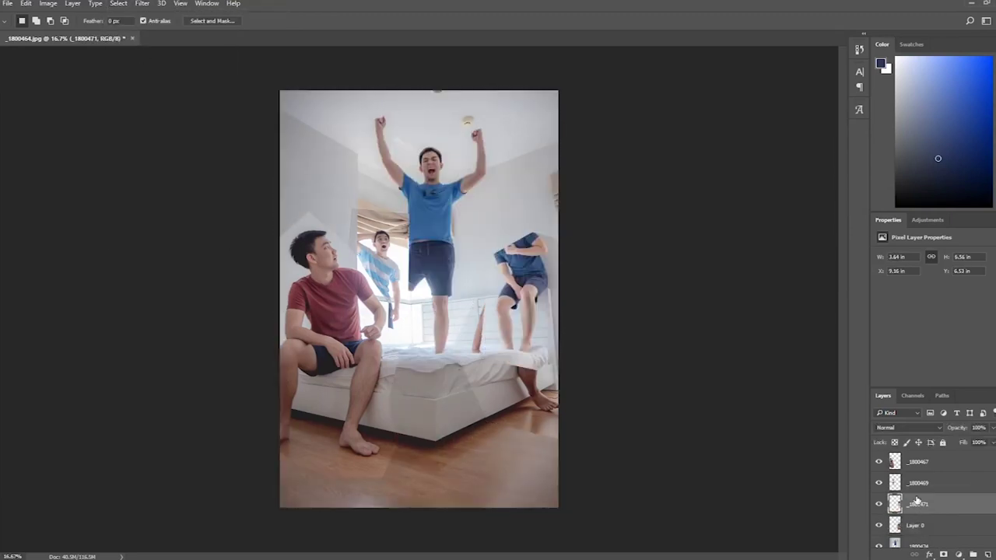
pyautogui.click(916, 504)
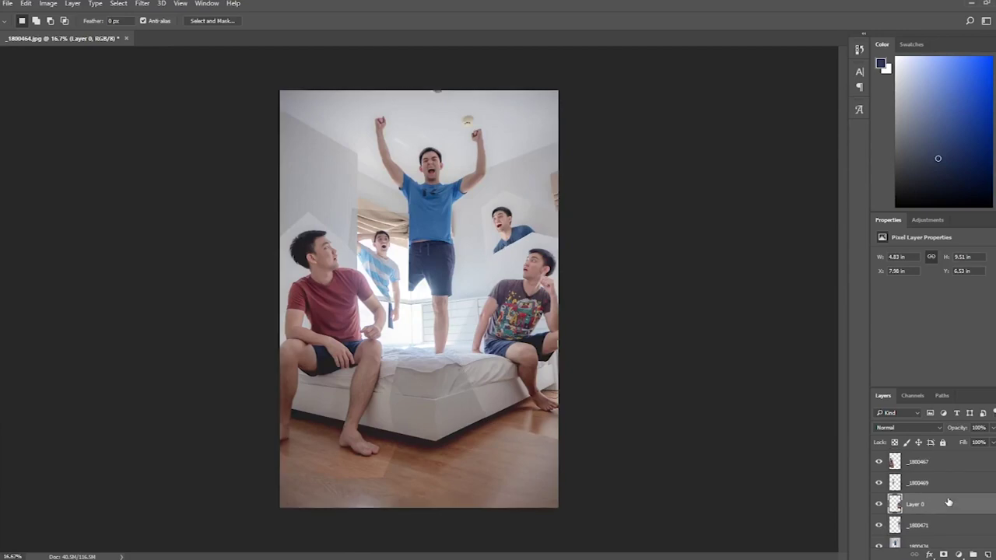
pyautogui.scroll(4, 740, 322)
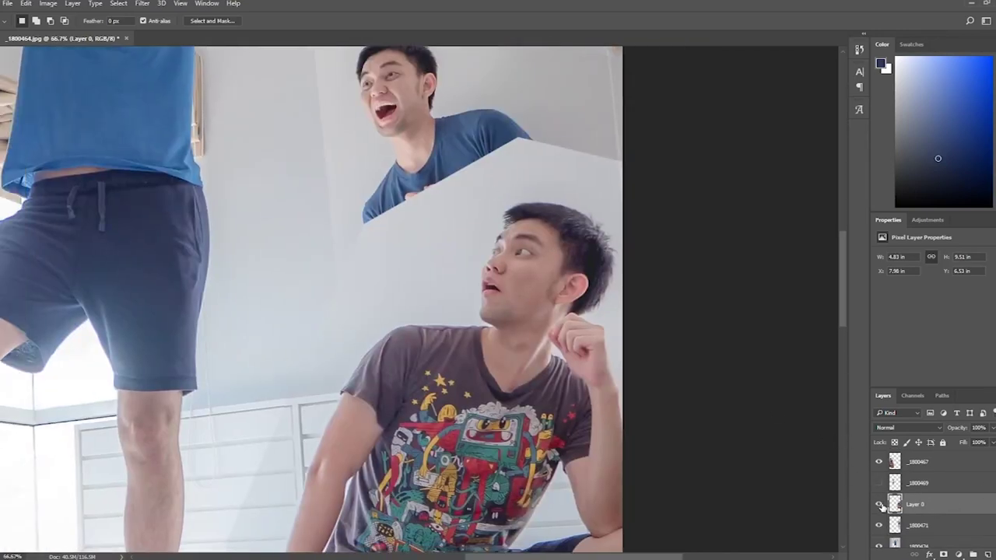
# Step: Hide _1800469, Layer 0 and _1800471, then show the striped-shirt man's _1800469 again
pyautogui.moveTo(878, 483); pyautogui.dragTo(879, 525)
pyautogui.moveTo(70, 327)
pyautogui.mouseDown()
pyautogui.moveTo(505, 327)
pyautogui.moveTo(704, 297)
pyautogui.mouseUp()
pyautogui.click(474, 491)
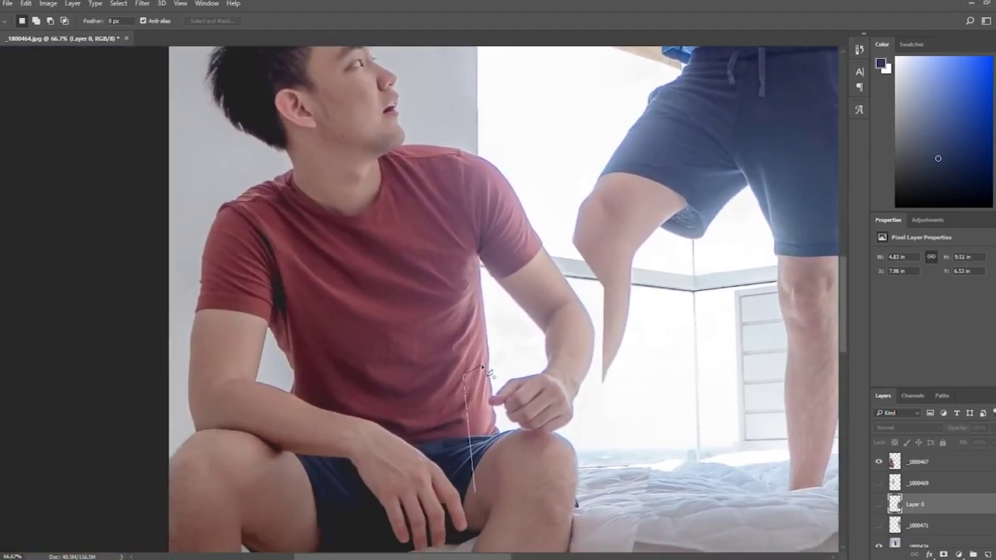
pyautogui.press('Escape')
pyautogui.scroll(-2, 482, 369)
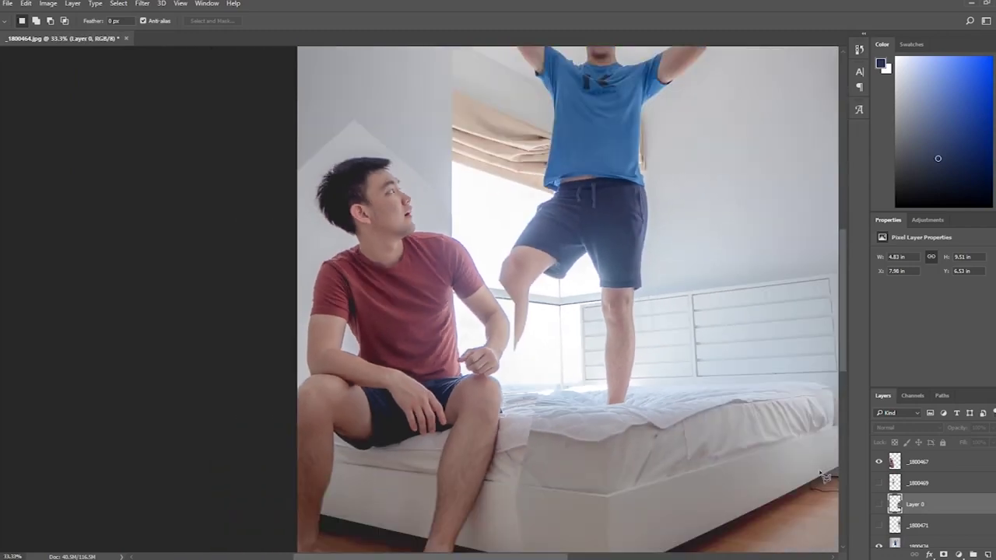
pyautogui.click(878, 483)
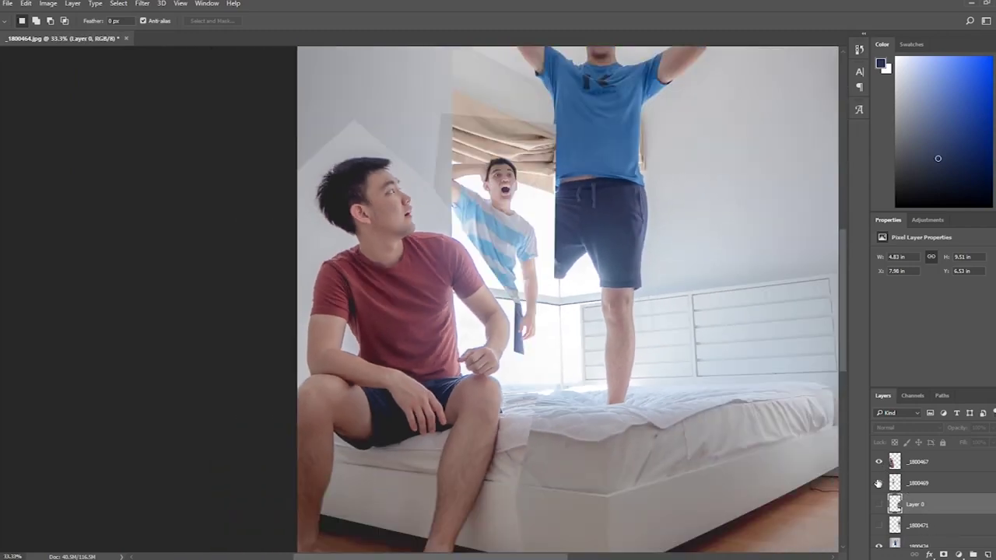
pyautogui.scroll(1, 482, 249)
pyautogui.scroll(1, 435, 259)
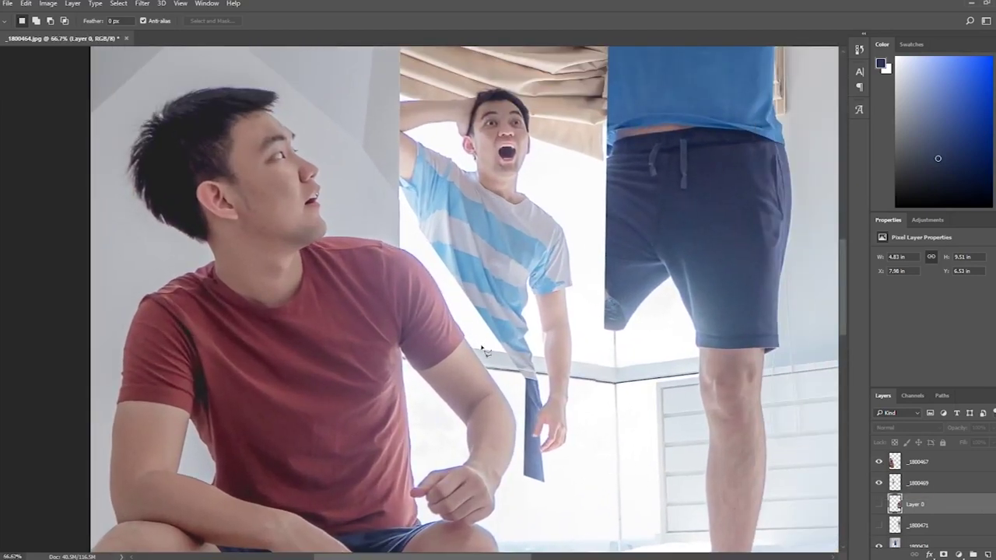
# Step: Lower the red-shirt man's _1800467 layer to 64% opacity
pyautogui.click(500, 517)
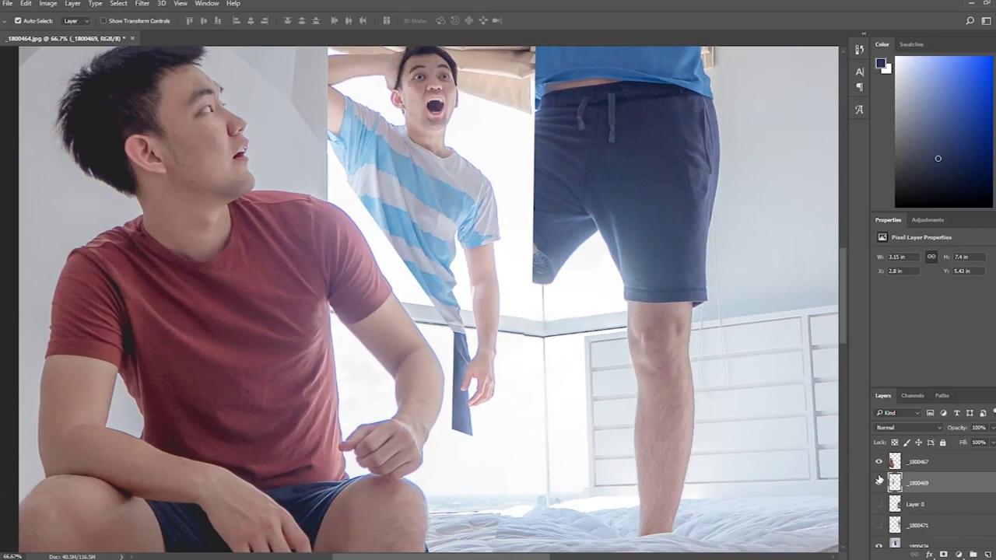
pyautogui.click(915, 463)
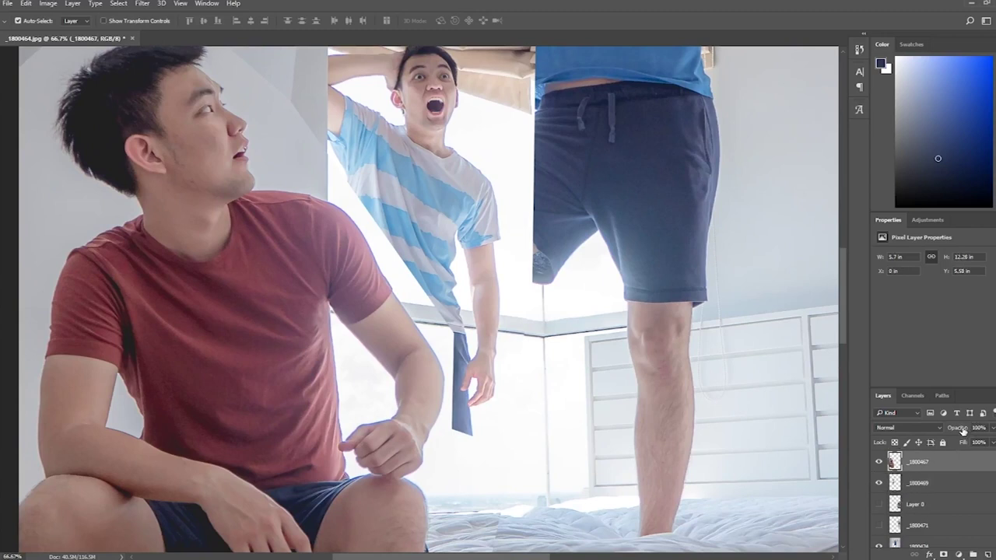
pyautogui.moveTo(963, 430); pyautogui.dragTo(942, 443)
pyautogui.moveTo(420, 317)
pyautogui.mouseDown()
pyautogui.moveTo(616, 379)
pyautogui.moveTo(555, 413)
pyautogui.moveTo(491, 365)
pyautogui.mouseUp()
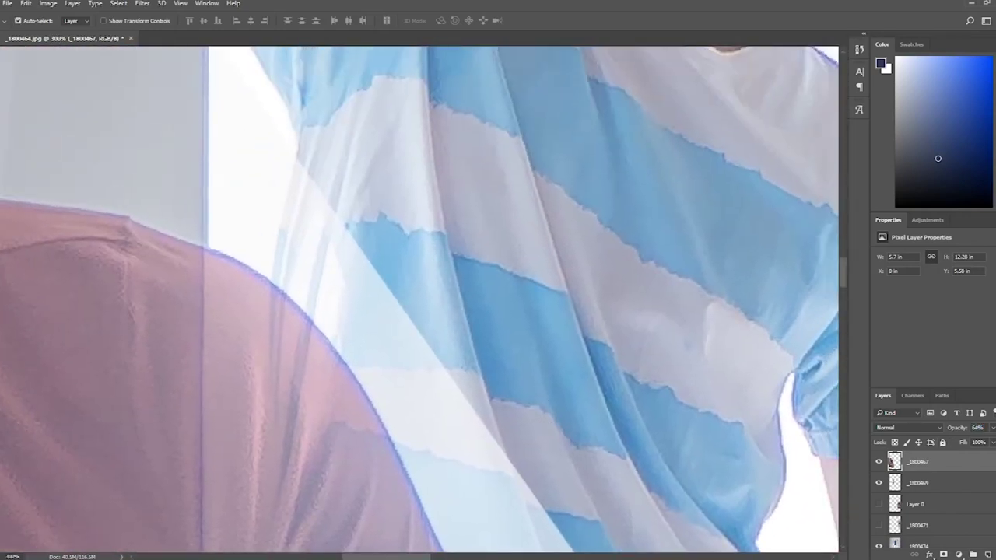
# Step: Trace a Pen path along the shoulder edge and down the striped-shirt figure's legs
pyautogui.press('p')
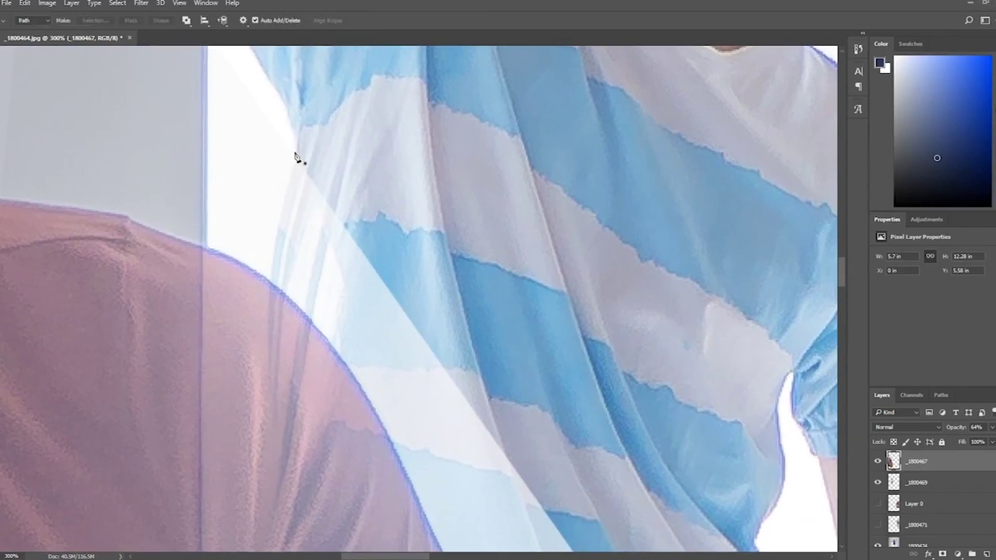
pyautogui.click(245, 264)
pyautogui.moveTo(347, 366); pyautogui.dragTo(385, 423)
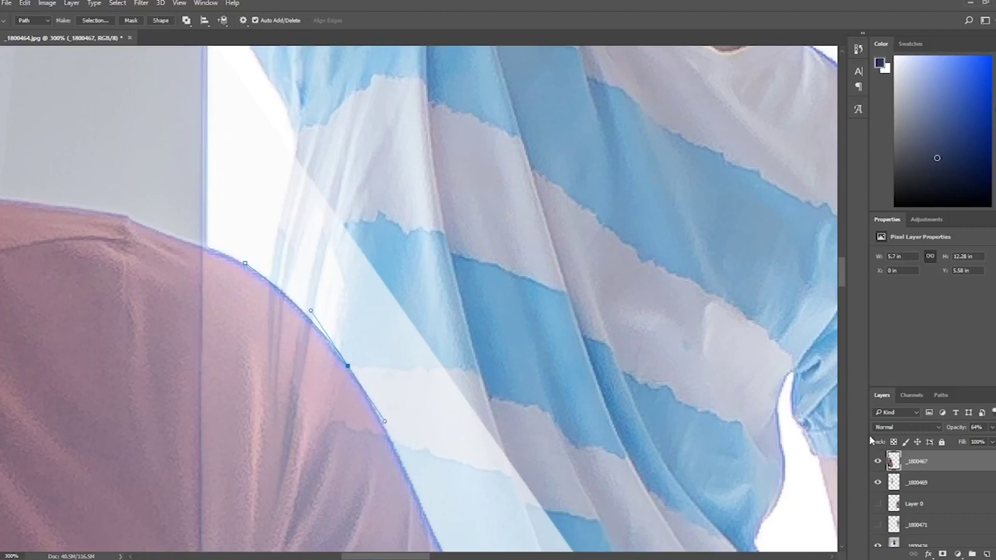
pyautogui.moveTo(456, 359); pyautogui.dragTo(359, 120)
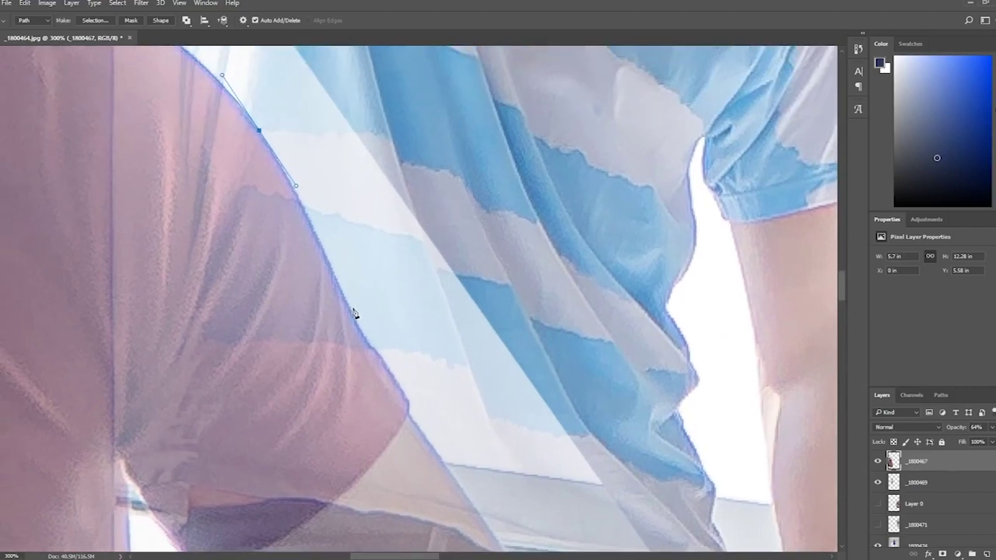
pyautogui.moveTo(351, 310); pyautogui.dragTo(363, 342)
pyautogui.moveTo(406, 400); pyautogui.dragTo(409, 410)
pyautogui.scroll(-5, 412, 421)
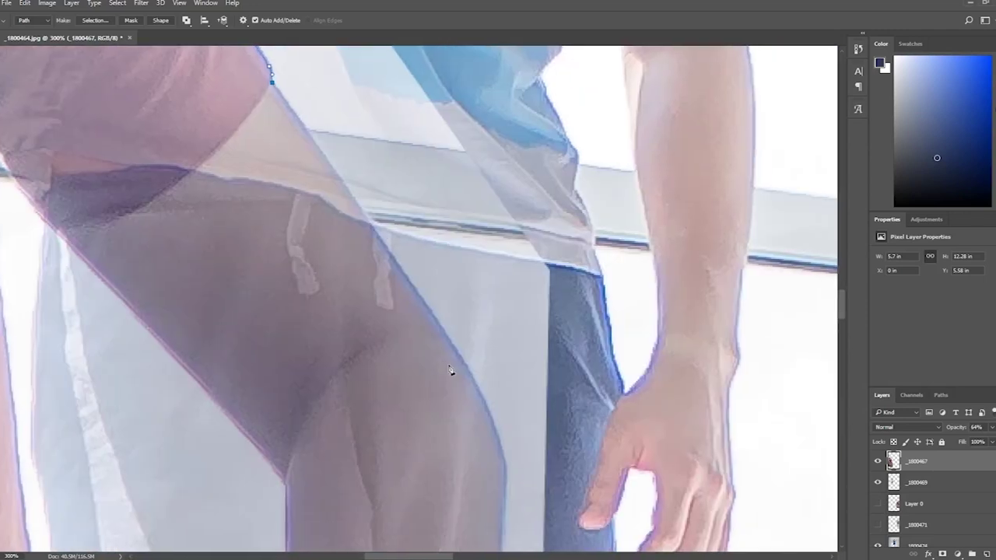
pyautogui.scroll(-5, 451, 368)
pyautogui.moveTo(390, 172); pyautogui.dragTo(392, 206)
pyautogui.moveTo(357, 348); pyautogui.dragTo(352, 356)
# Step: Undo a stray path point, pan back to the torso, and close the outline with corner points
pyautogui.scroll(-5, 429, 147)
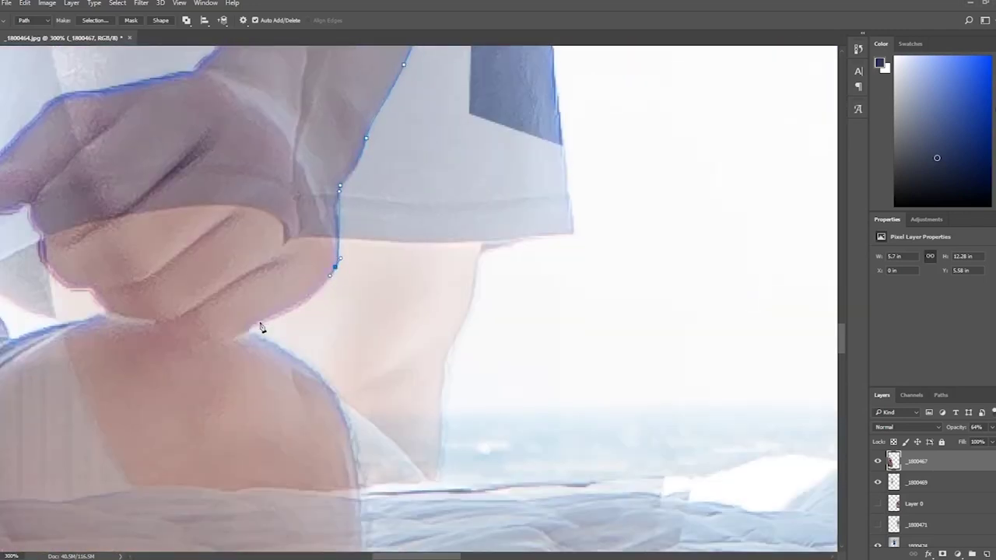
pyautogui.scroll(-5, 329, 396)
pyautogui.moveTo(279, 187); pyautogui.dragTo(303, 210)
pyautogui.hotkey('ctrl', 'z')
pyautogui.moveTo(178, 126); pyautogui.dragTo(349, 356)
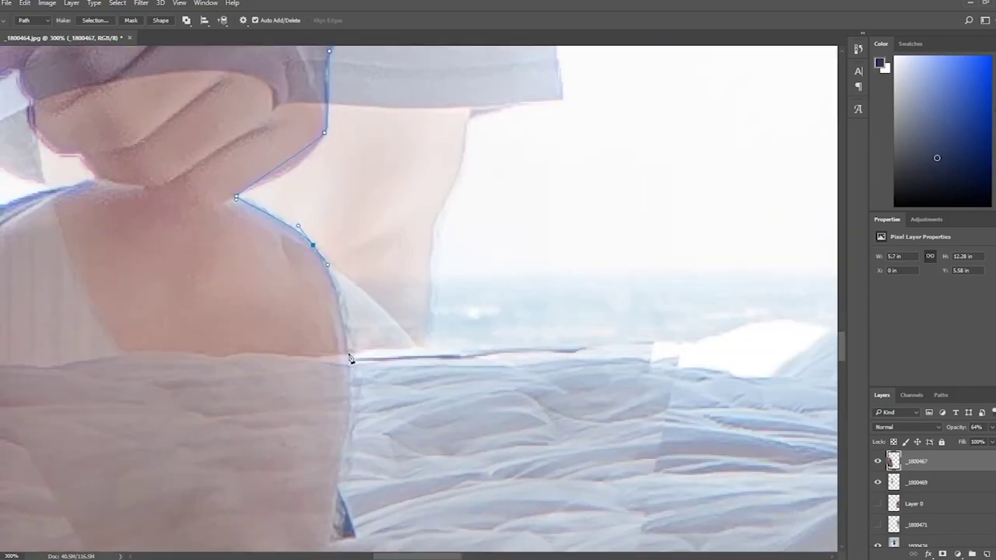
pyautogui.hscroll(3, 451, 350)
pyautogui.scroll(5, 443, 374)
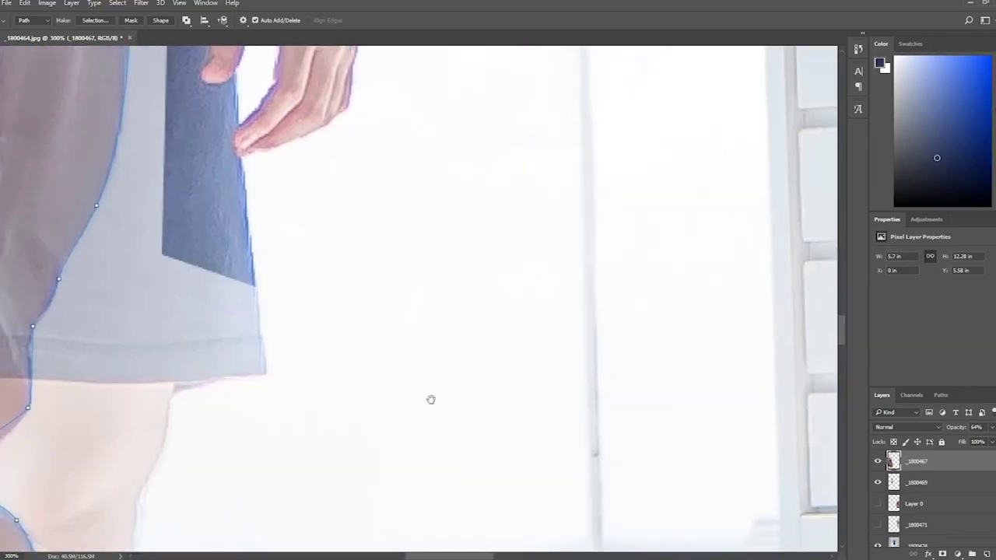
pyautogui.scroll(5, 397, 327)
pyautogui.scroll(3, 358, 269)
pyautogui.click(319, 199)
pyautogui.click(292, 354)
pyautogui.click(326, 422)
pyautogui.click(370, 441)
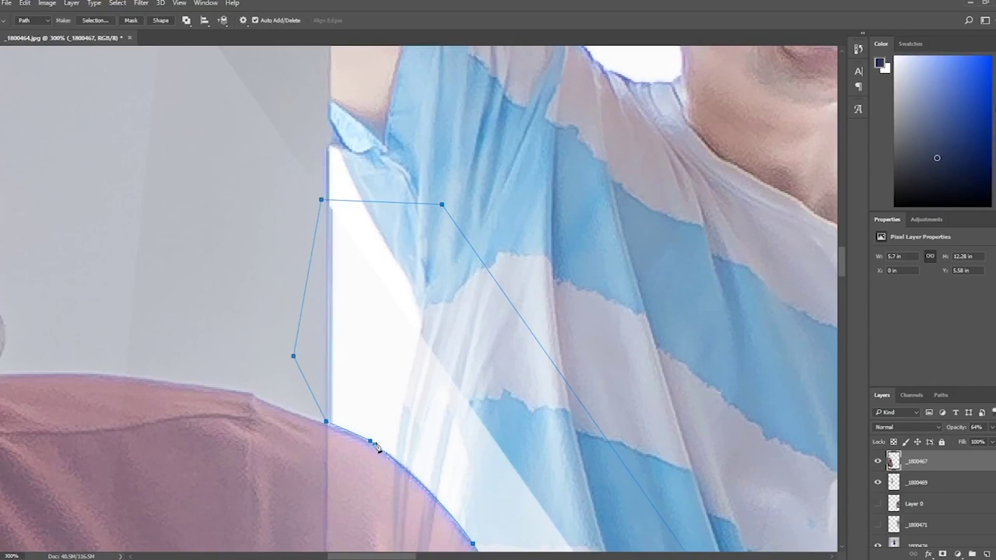
# Step: Convert the path to a selection, delete it from _1800467, deselect, and restore 100% opacity
pyautogui.hotkey('ctrl', '-')
pyautogui.hotkey('ctrl', '-')
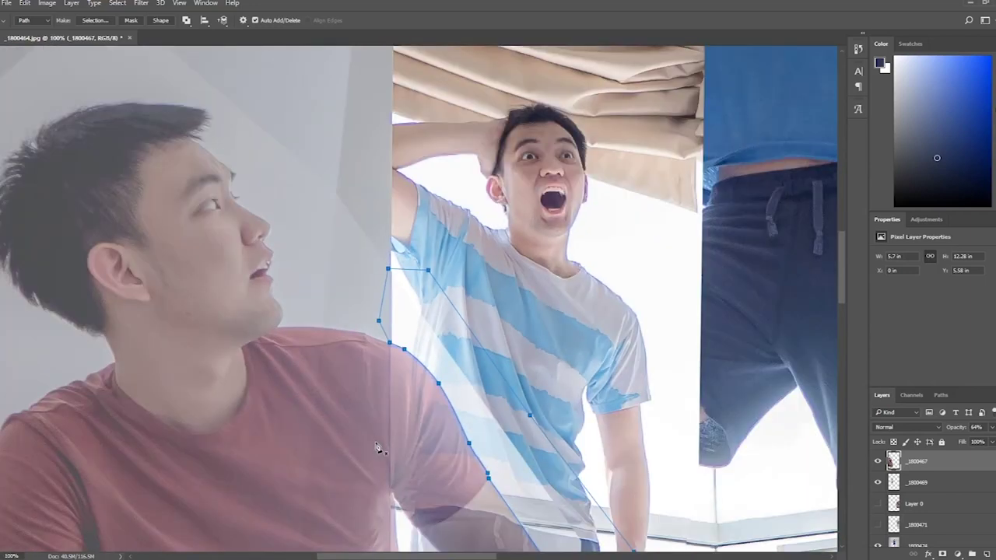
pyautogui.hotkey('ctrl', '-')
pyautogui.scroll(-2, 378, 436)
pyautogui.hscroll(2, 420, 474)
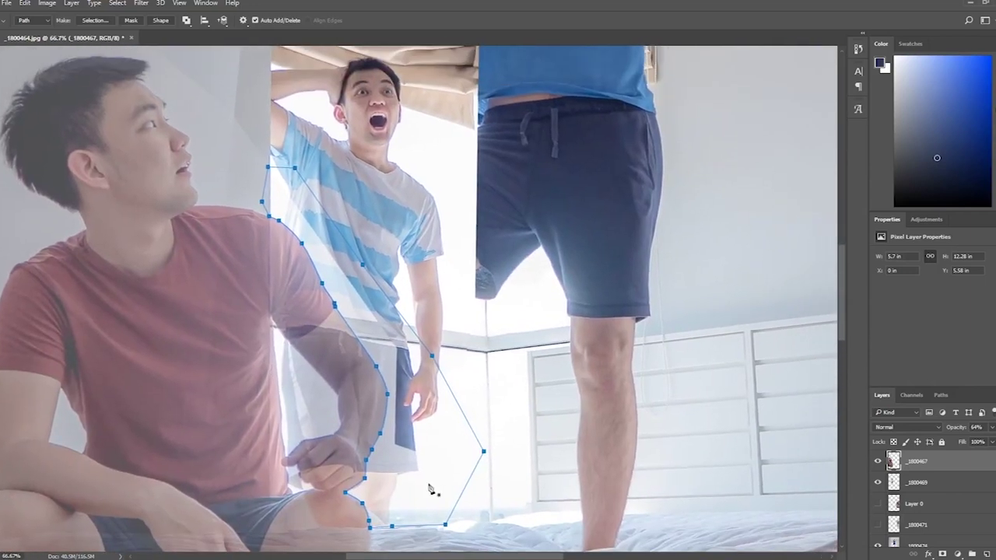
pyautogui.rightClick(420, 441)
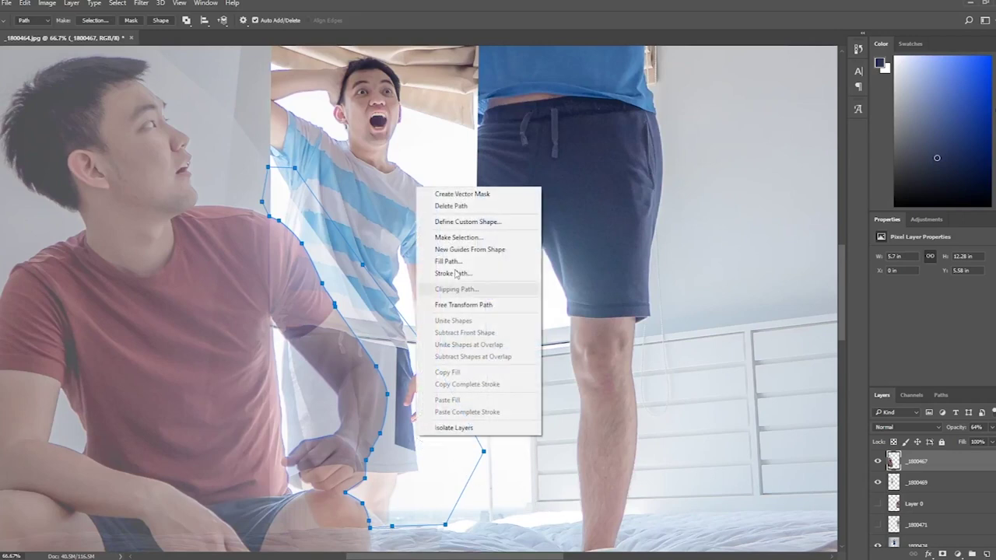
pyautogui.click(455, 238)
pyautogui.press('Return')
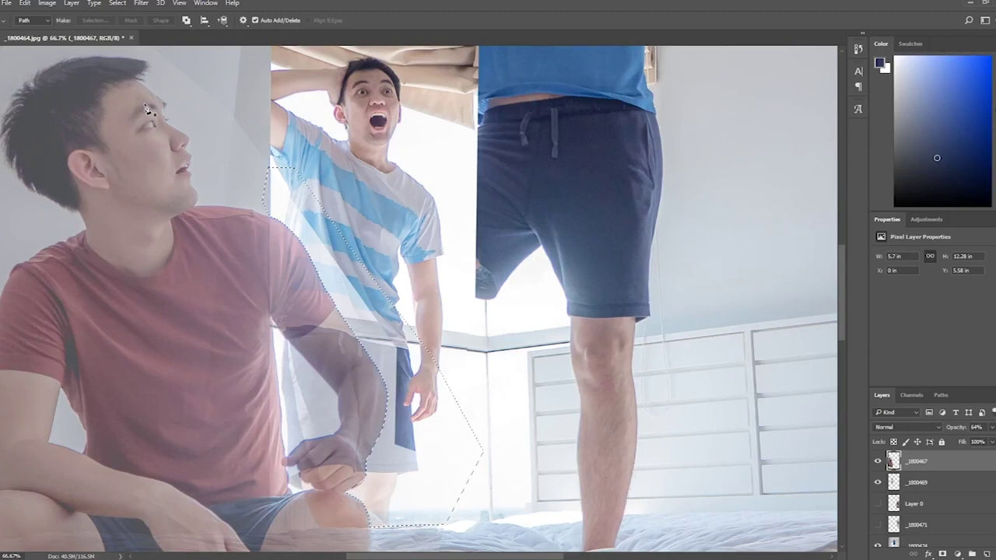
pyautogui.press('Delete')
pyautogui.hotkey('ctrl', 'd')
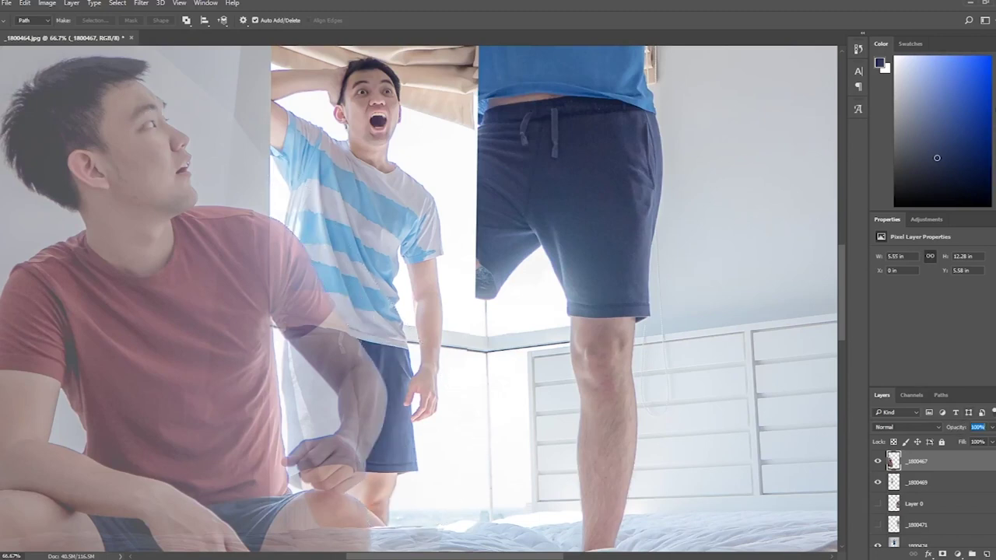
pyautogui.press('Return')
# Step: Select layer _1800471 and pan to the graphic-tee man's face and hair
pyautogui.scroll(-3, 448, 373)
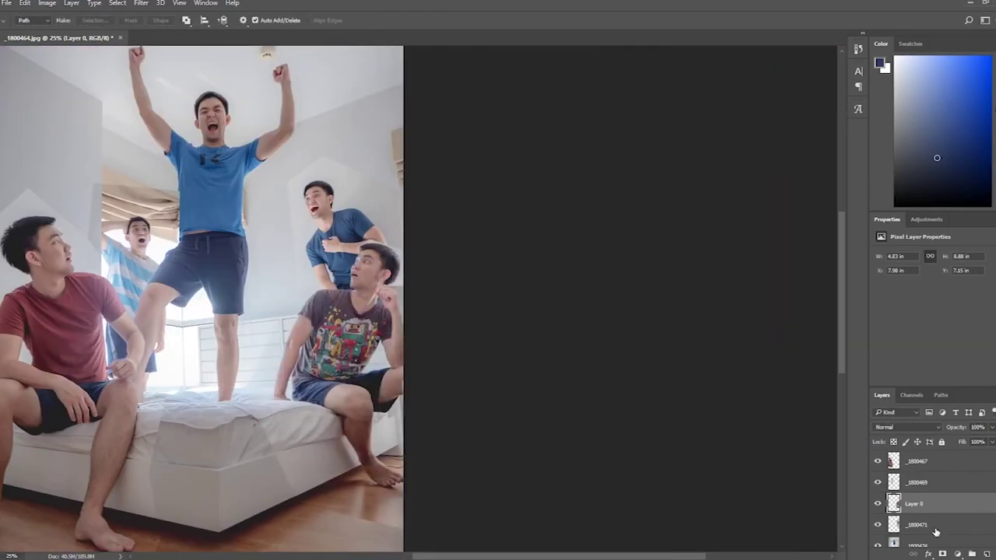
pyautogui.click(935, 531)
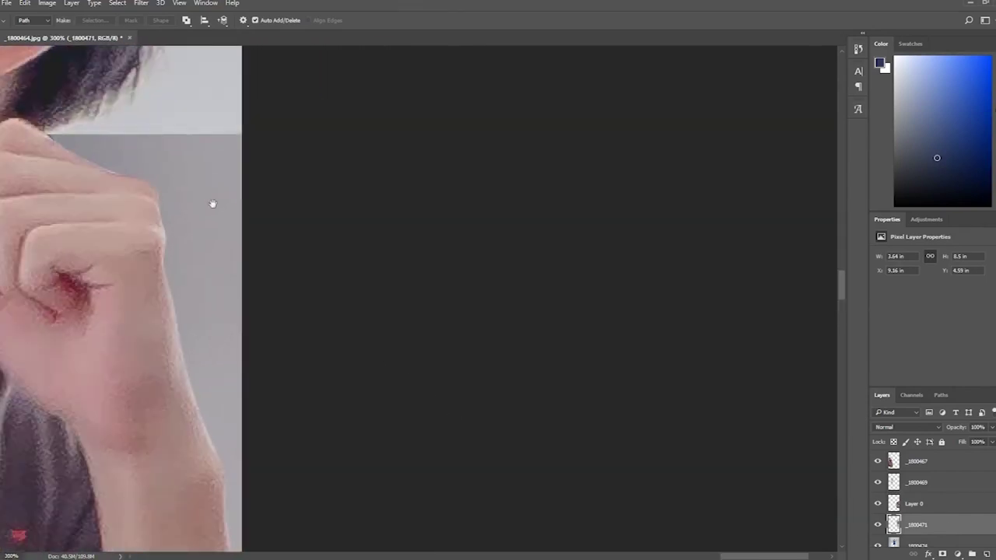
pyautogui.moveTo(212, 203)
pyautogui.mouseDown()
pyautogui.moveTo(373, 345)
pyautogui.moveTo(382, 480)
pyautogui.mouseUp()
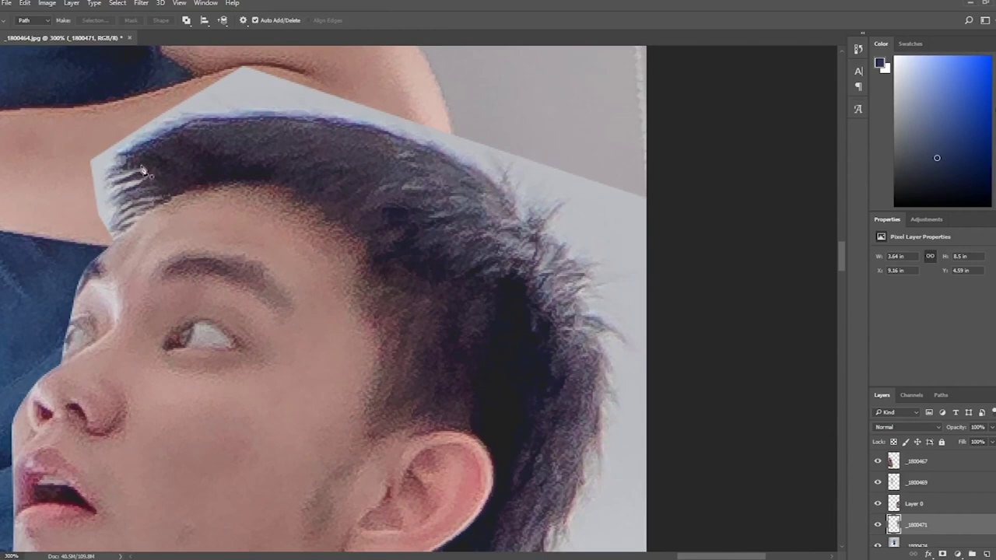
# Step: Select the Background Eraser with Sampling: Once to clear the pale patch around the graphic-tee man's hair
pyautogui.press('e')
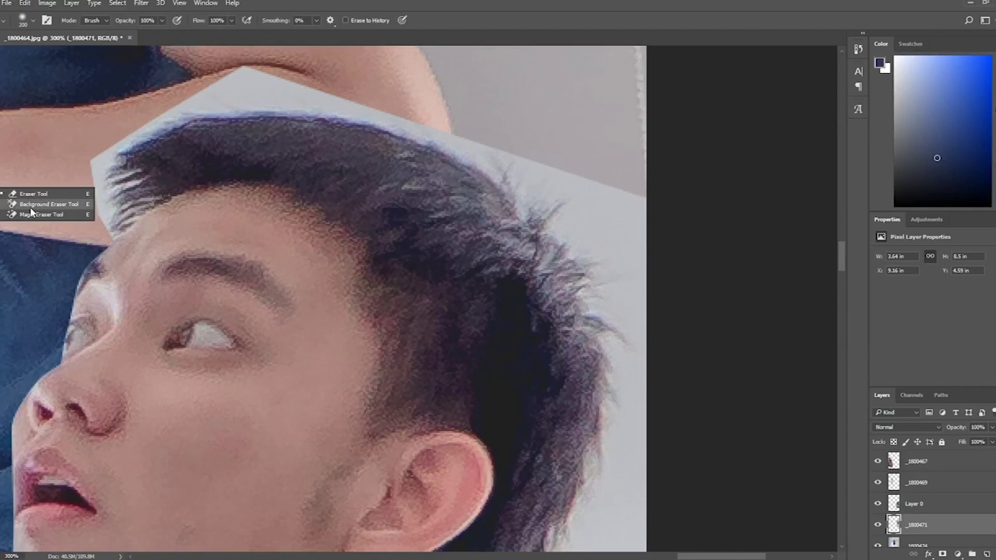
pyautogui.click(31, 205)
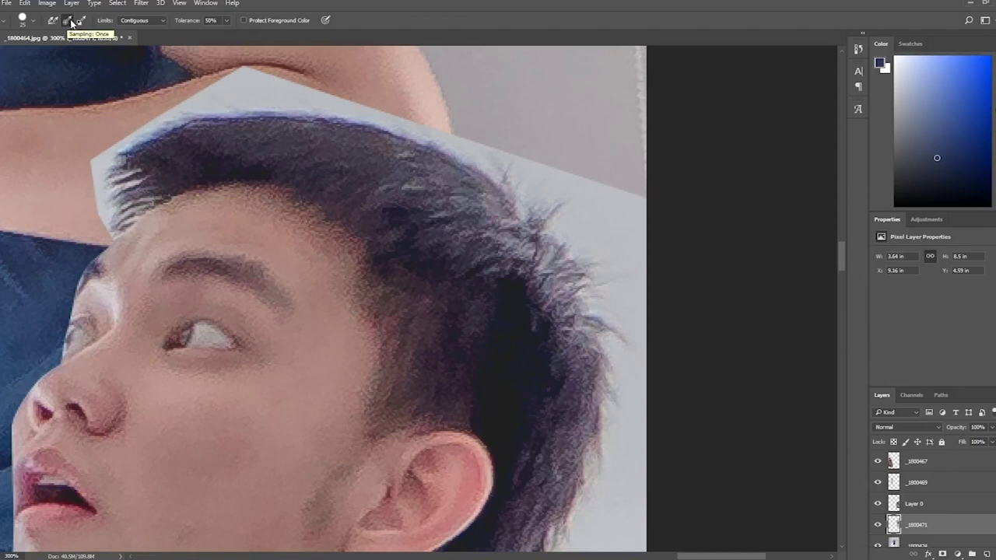
pyautogui.click(70, 22)
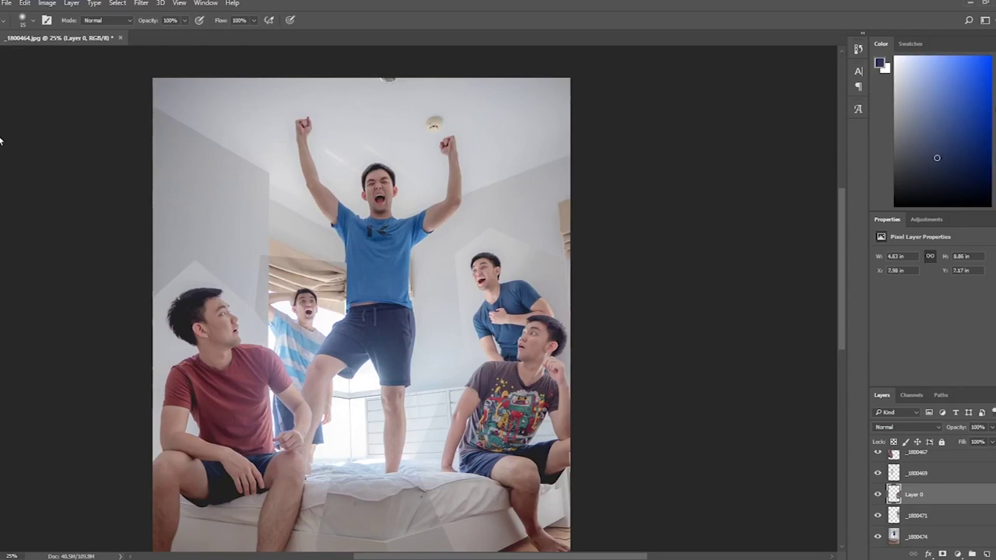
# Step: Spot-heal the ceiling's dark spot and smoke detector on layer _1800474, then zoom to 50%
pyautogui.press('j')
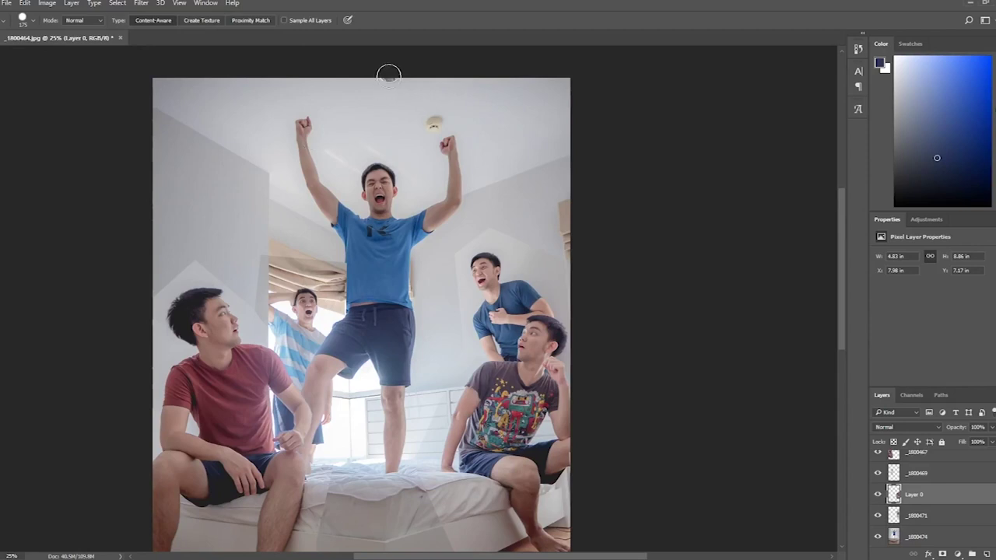
pyautogui.rightClick(1, 140)
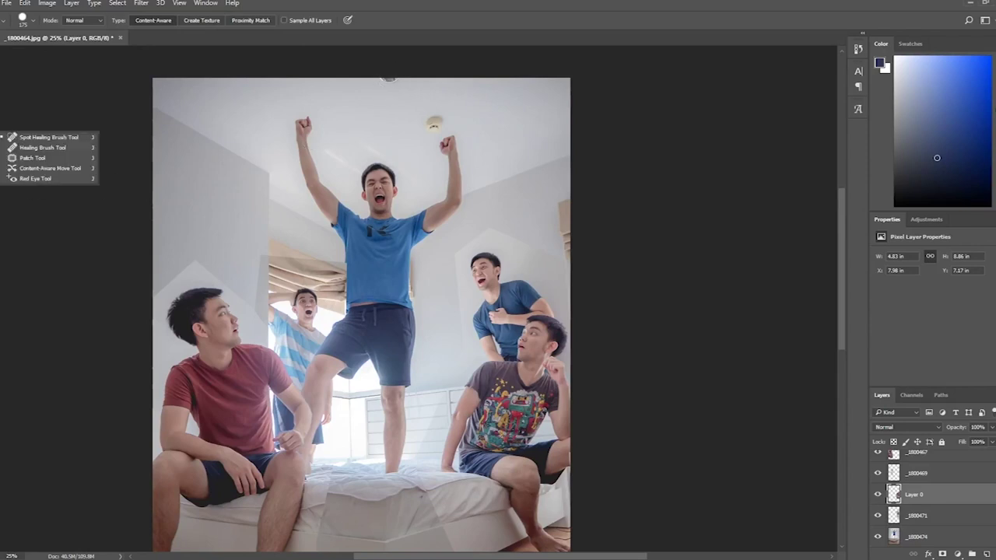
pyautogui.click(389, 73)
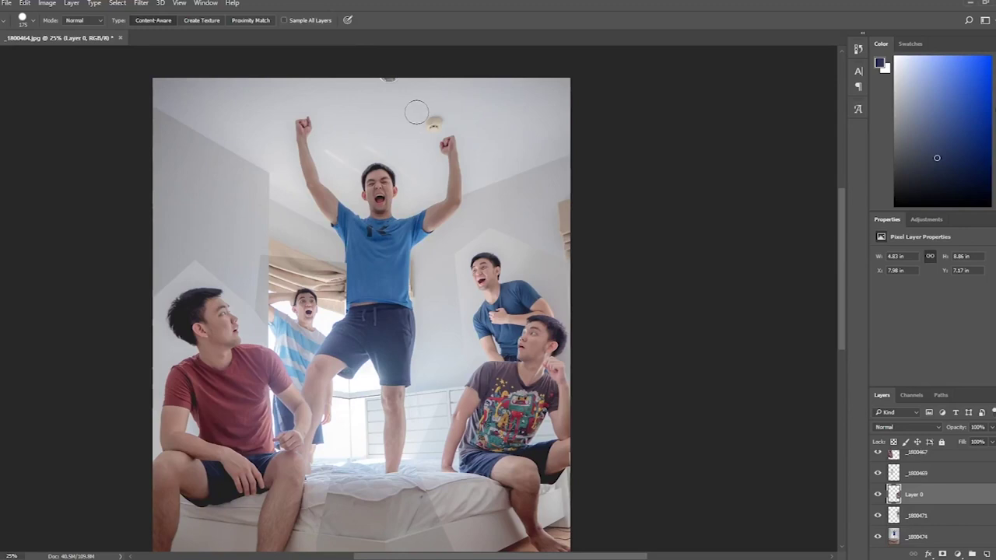
pyautogui.click(927, 537)
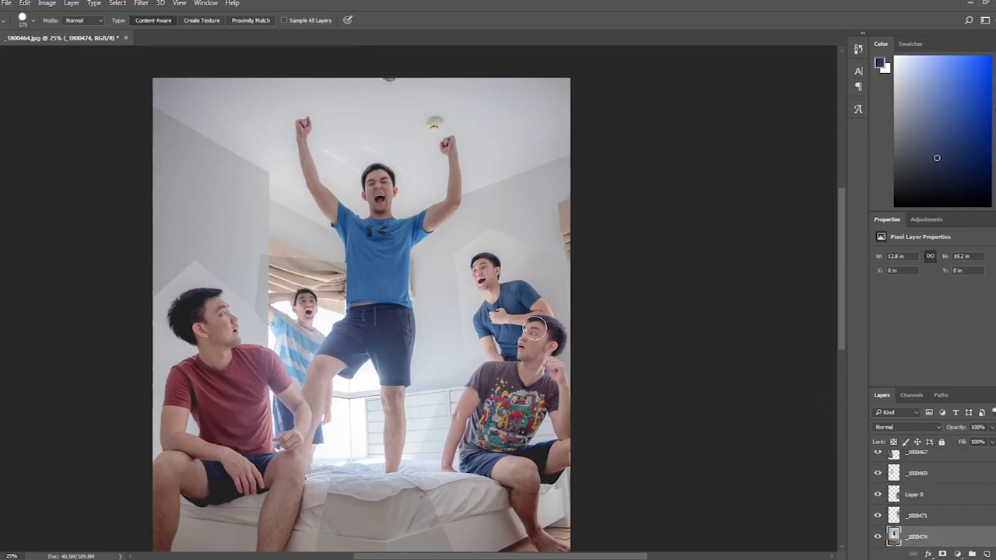
pyautogui.click(390, 79)
pyautogui.click(436, 123)
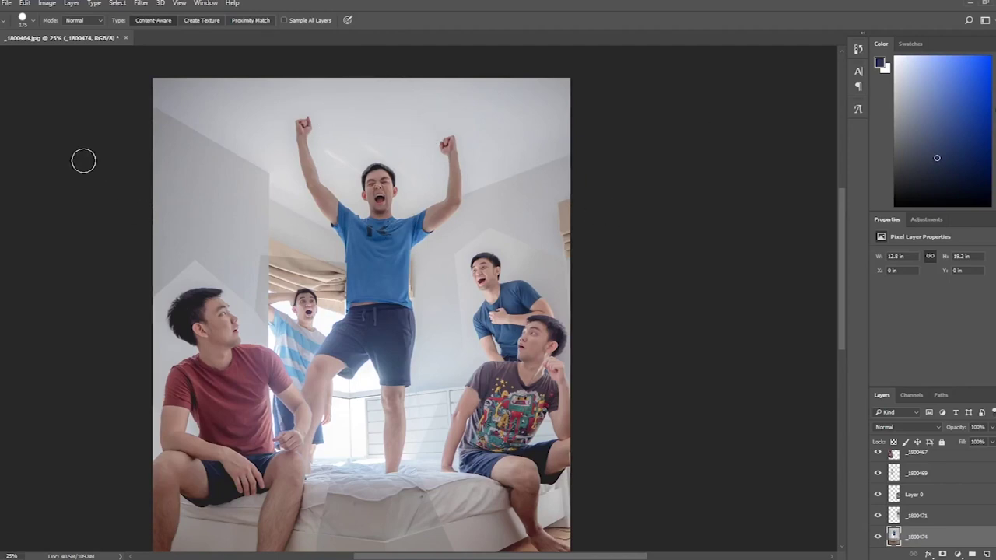
pyautogui.rightClick(2, 137)
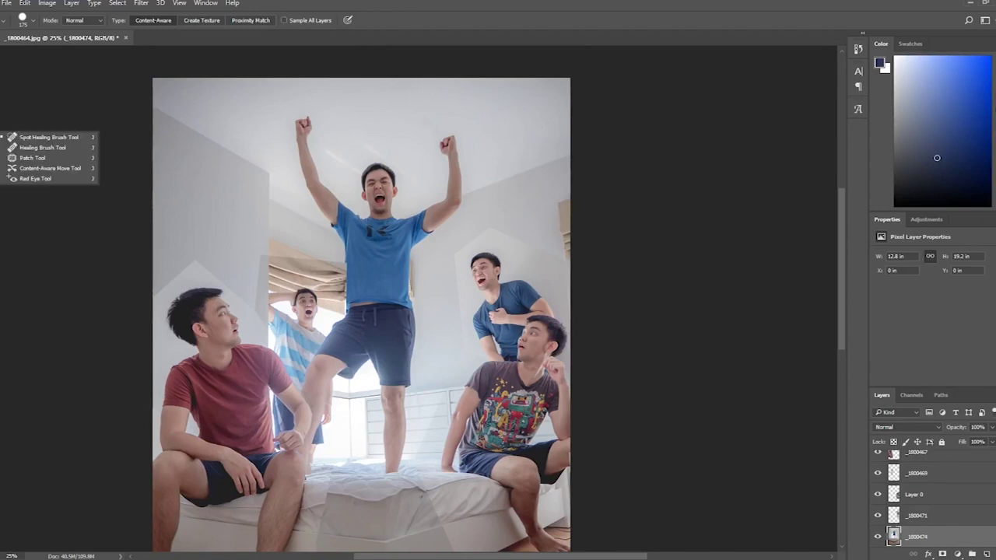
pyautogui.click(2, 137)
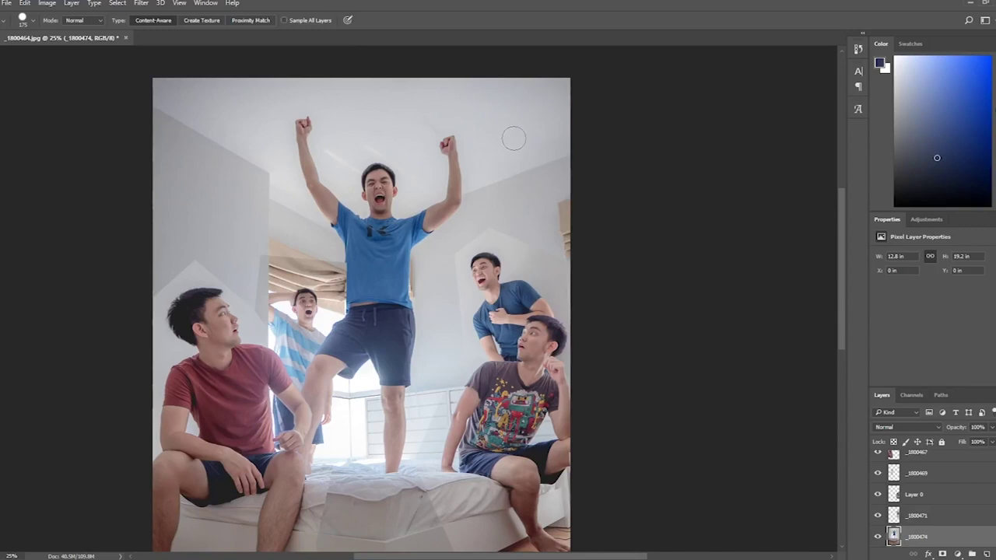
pyautogui.hotkey('ctrl', '+')
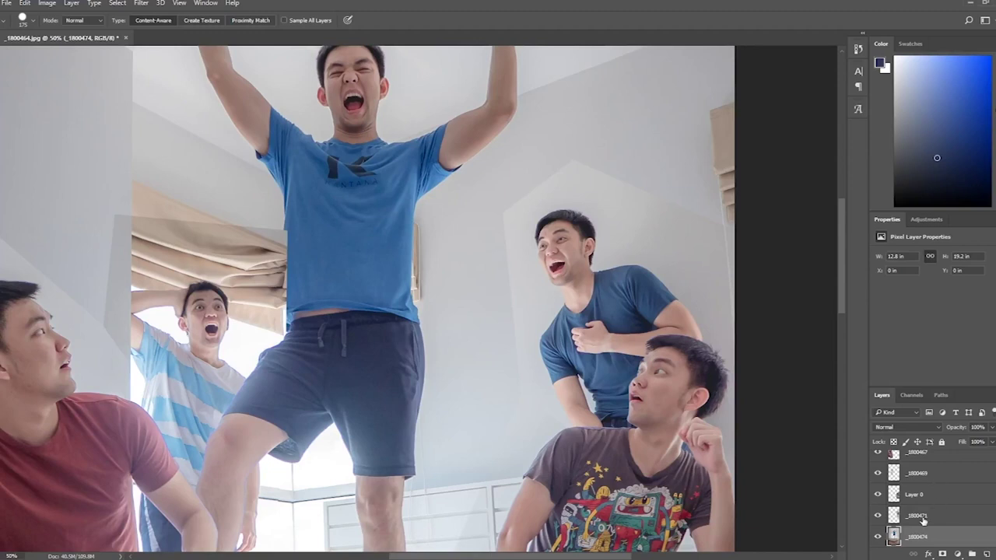
# Step: Zoom out over the composite, compare the red-shirt layer, and select layer _1800467
pyautogui.moveTo(258, 309)
pyautogui.mouseDown()
pyautogui.moveTo(500, 225)
pyautogui.moveTo(467, 179)
pyautogui.moveTo(514, 247)
pyautogui.mouseUp()
pyautogui.scroll(1, 978, 501)
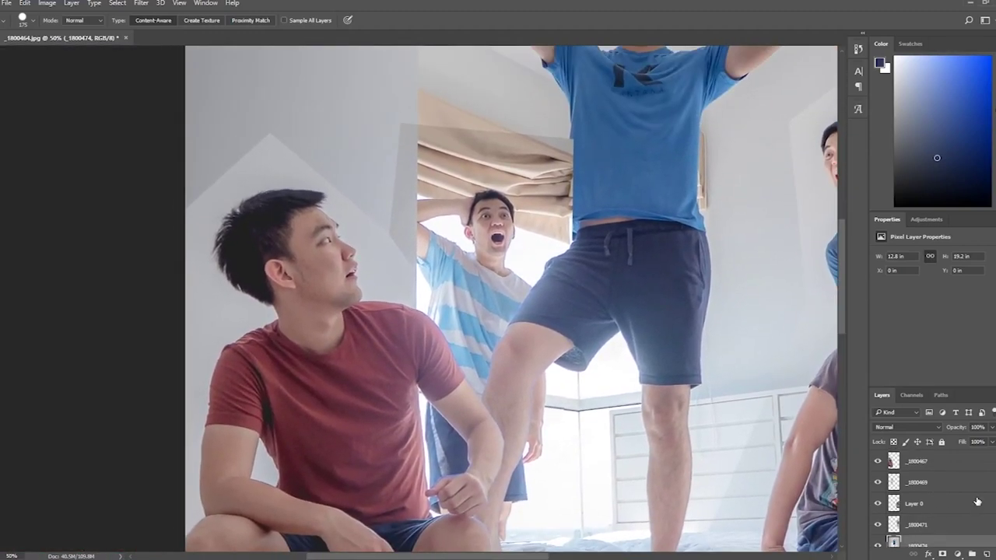
pyautogui.hotkey('ctrl', '-')
pyautogui.click(877, 461)
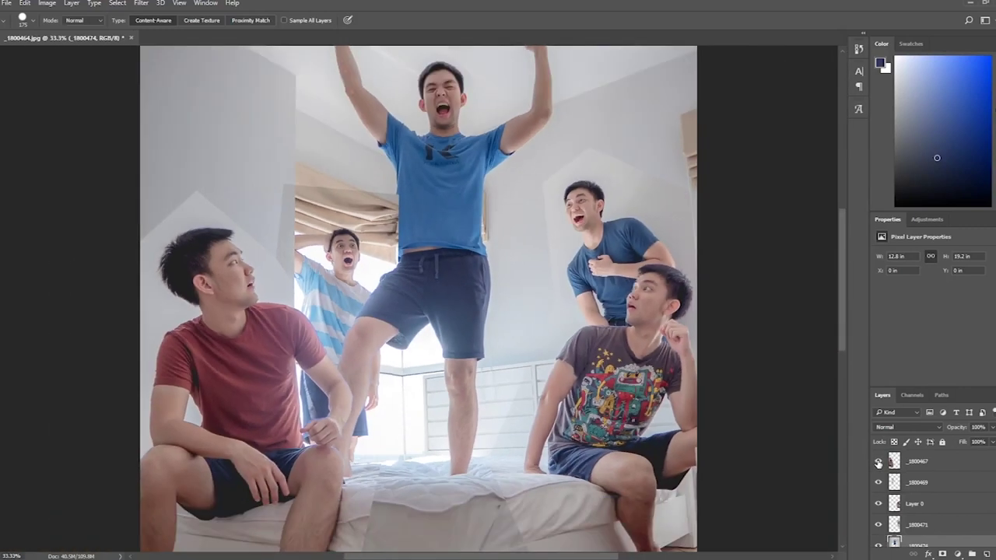
pyautogui.hotkey('ctrl', '-')
pyautogui.click(918, 461)
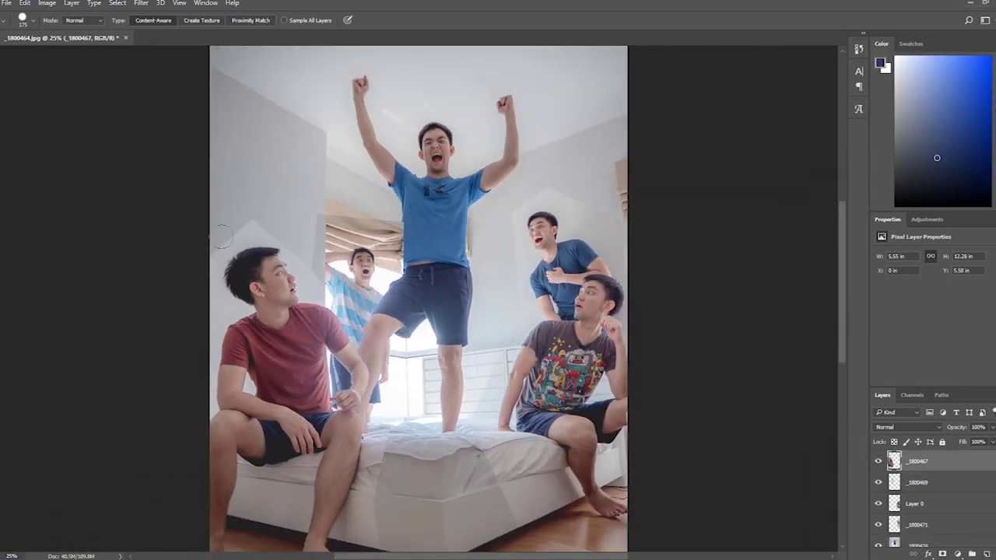
# Step: Erase seams with the plain Eraser using a soft round brush sized between 250 and 500
pyautogui.rightClick(8, 201)
pyautogui.click(10, 188)
pyautogui.click(32, 23)
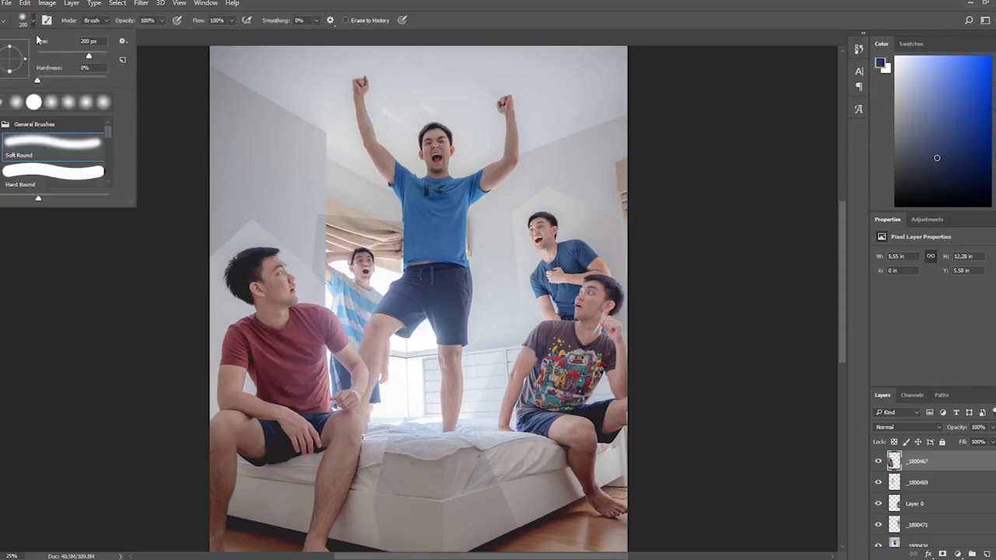
pyautogui.click(300, 133)
pyautogui.press(']')
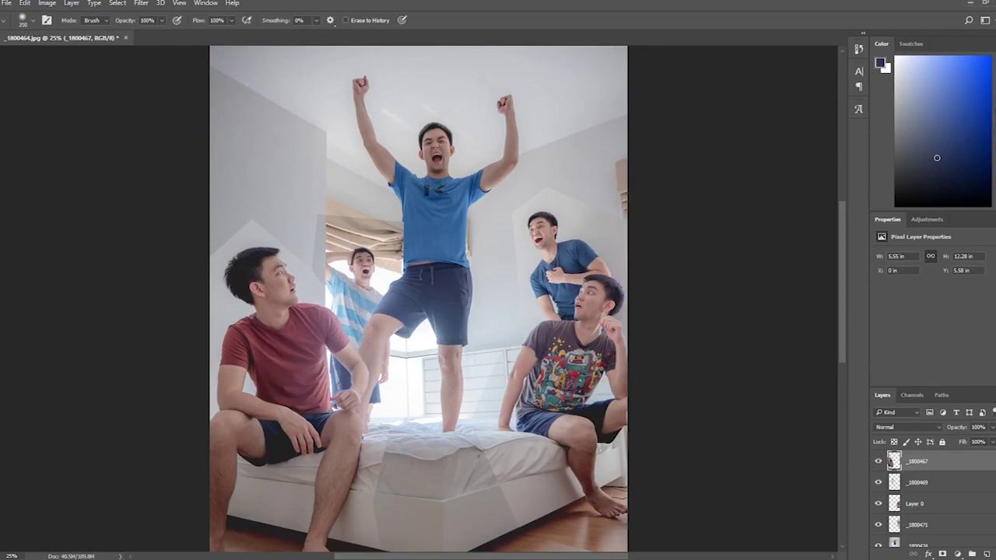
pyautogui.click(32, 21)
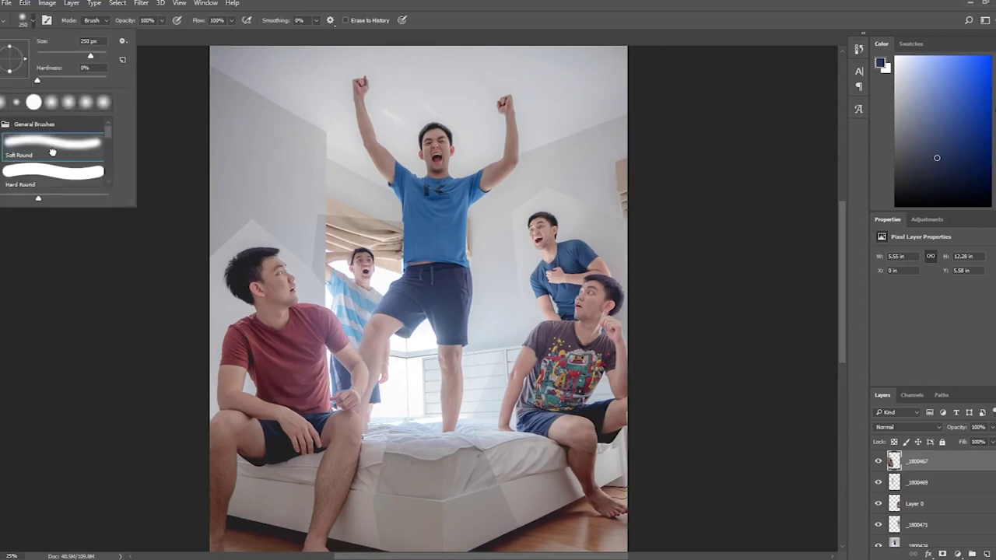
pyautogui.click(255, 152)
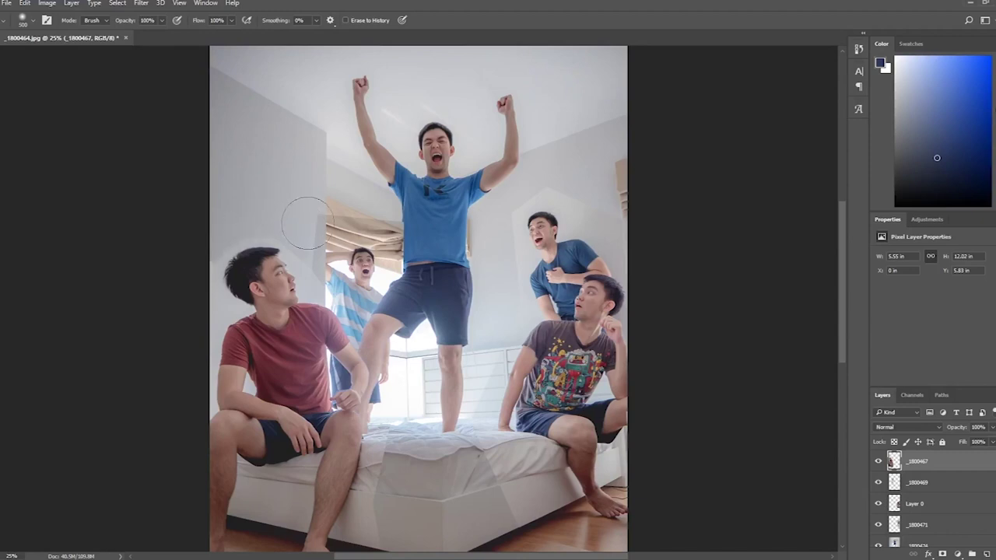
pyautogui.press('[')
pyautogui.press('[')
pyautogui.press('[')
pyautogui.scroll(-3, 384, 389)
pyautogui.scroll(-1, 376, 458)
pyautogui.press(']')
pyautogui.press(']')
pyautogui.press(']')
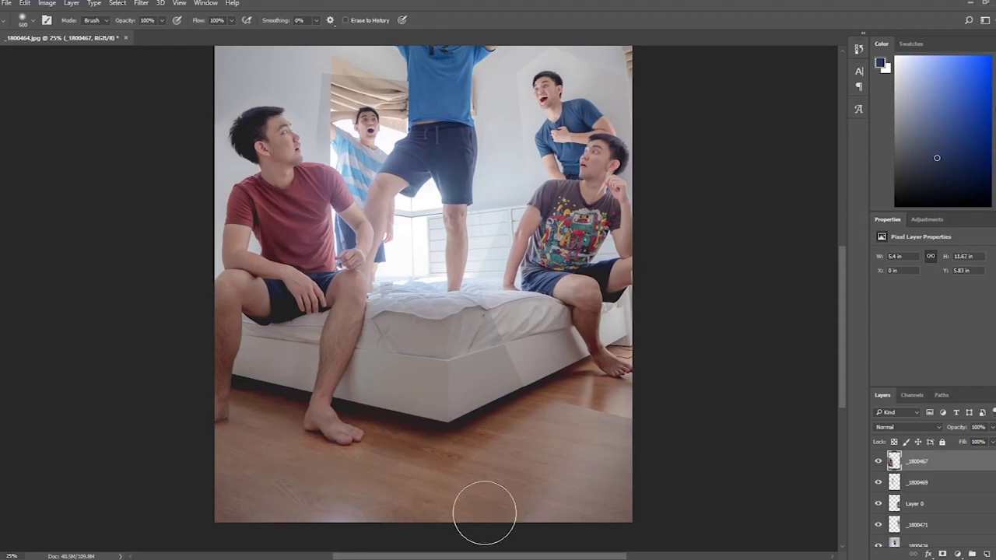
pyautogui.scroll(3, 483, 513)
pyautogui.hscroll(3, 484, 514)
pyautogui.hotkey('alt', '[')
# Step: Step down through layers _1800469, Layer 0 and _1800471, hiding figures to check edges
pyautogui.press('[')
pyautogui.press('[')
pyautogui.press('[')
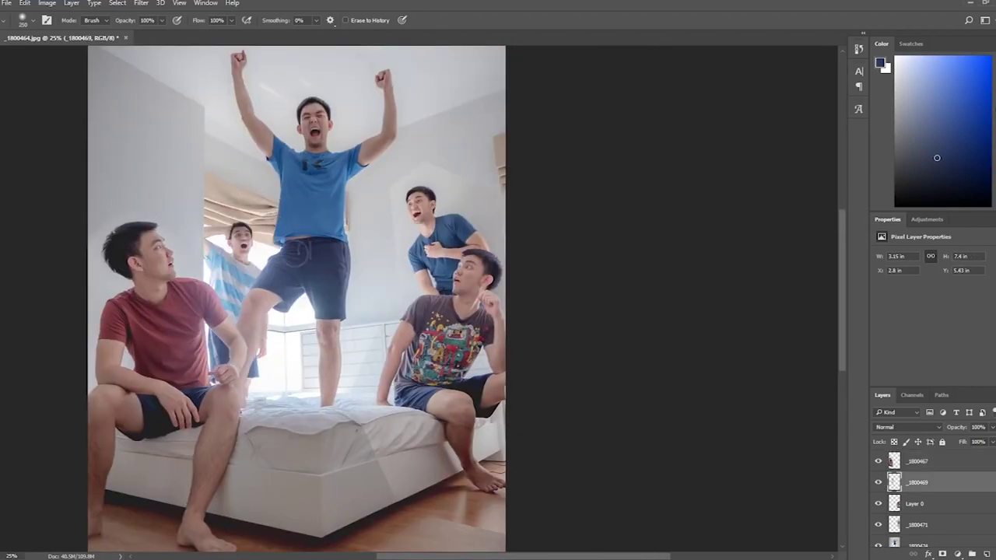
pyautogui.hotkey('alt', '[')
pyautogui.press(']')
pyautogui.press(']')
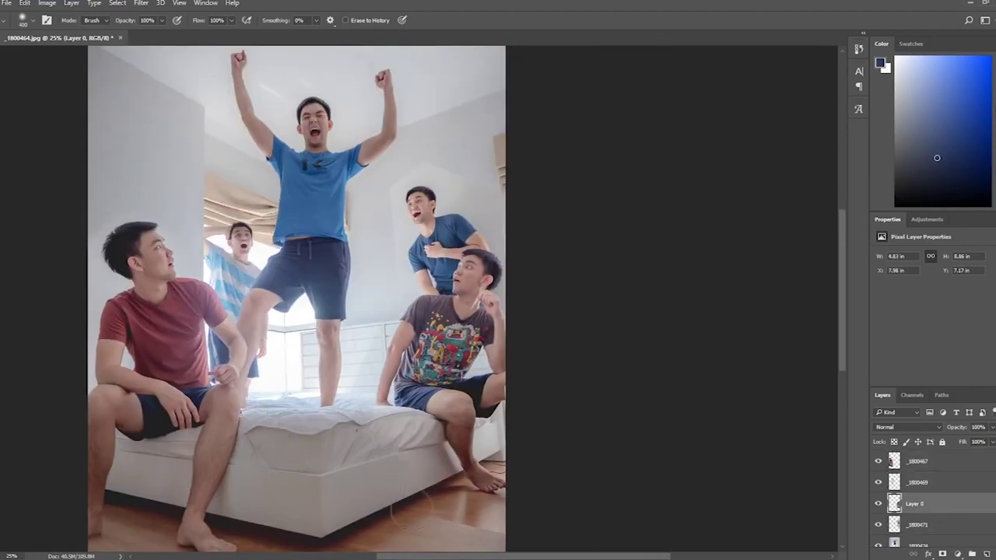
pyautogui.hotkey('alt', '[')
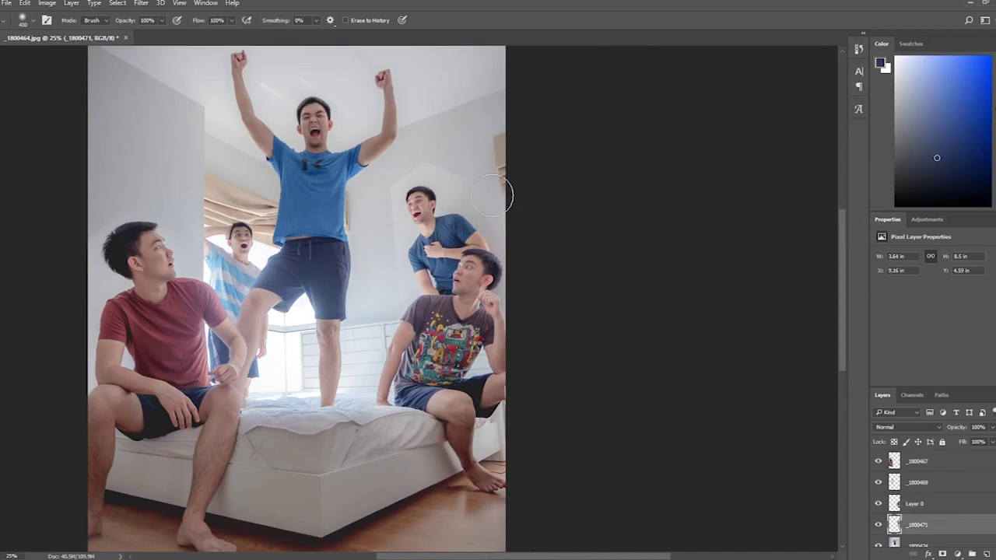
pyautogui.click(879, 504)
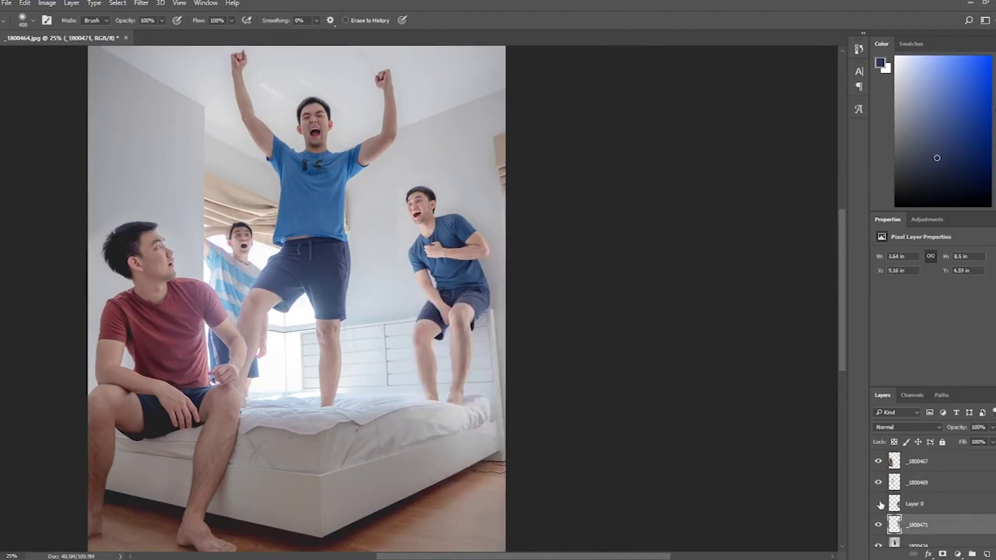
pyautogui.click(878, 482)
pyautogui.click(878, 482)
pyautogui.click(877, 461)
# Step: On _1800469, toggle the red- and grey-shirt figures to compare, then zoom out to fit
pyautogui.hotkey('alt', ']')
pyautogui.hotkey('alt', ']')
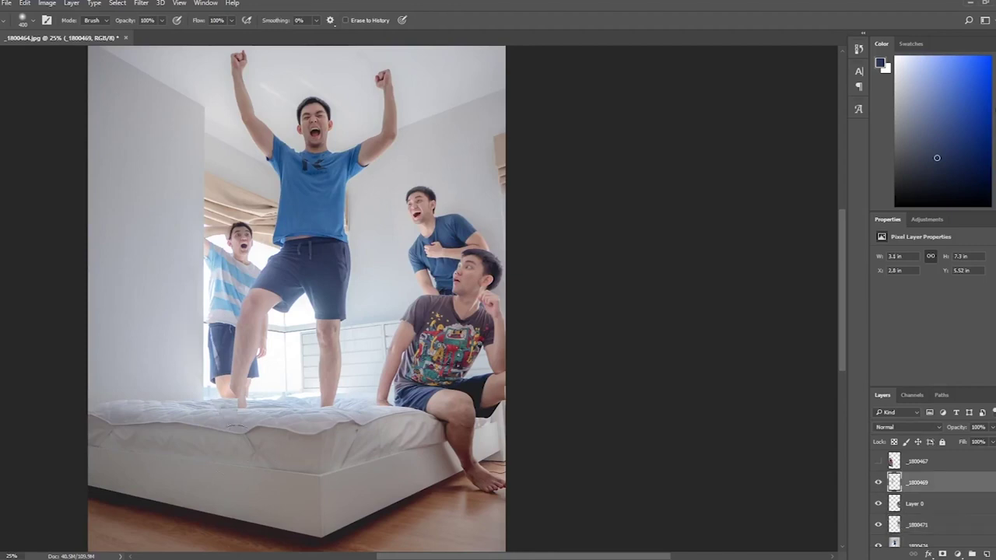
pyautogui.click(877, 461)
pyautogui.click(877, 461)
pyautogui.click(878, 504)
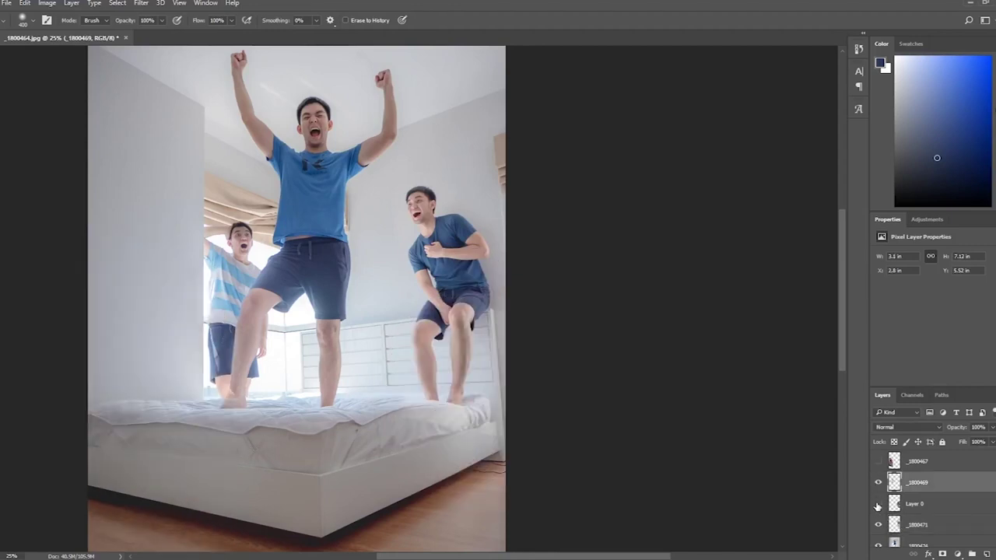
pyautogui.click(878, 504)
pyautogui.click(878, 461)
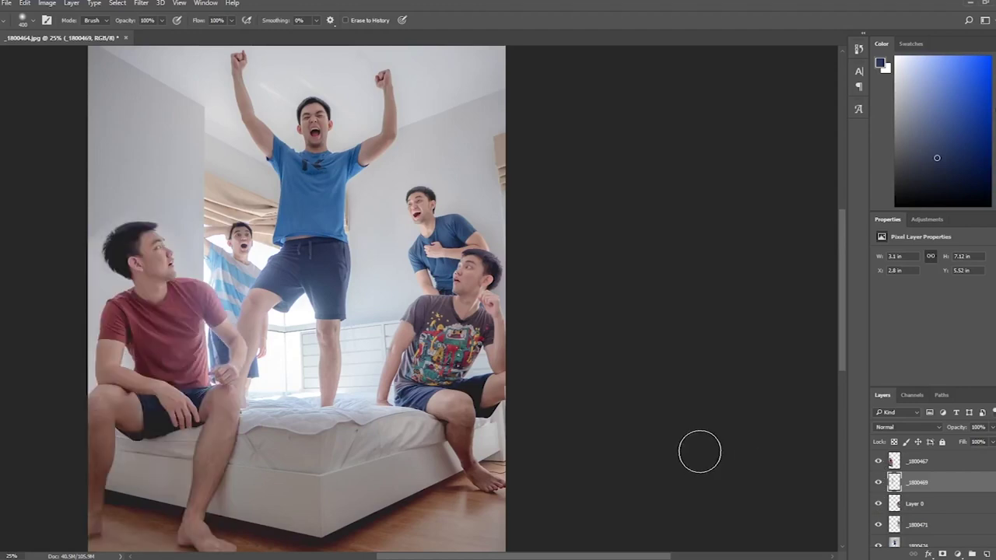
pyautogui.moveTo(385, 219); pyautogui.dragTo(491, 249)
pyautogui.hotkey('ctrl', '-')
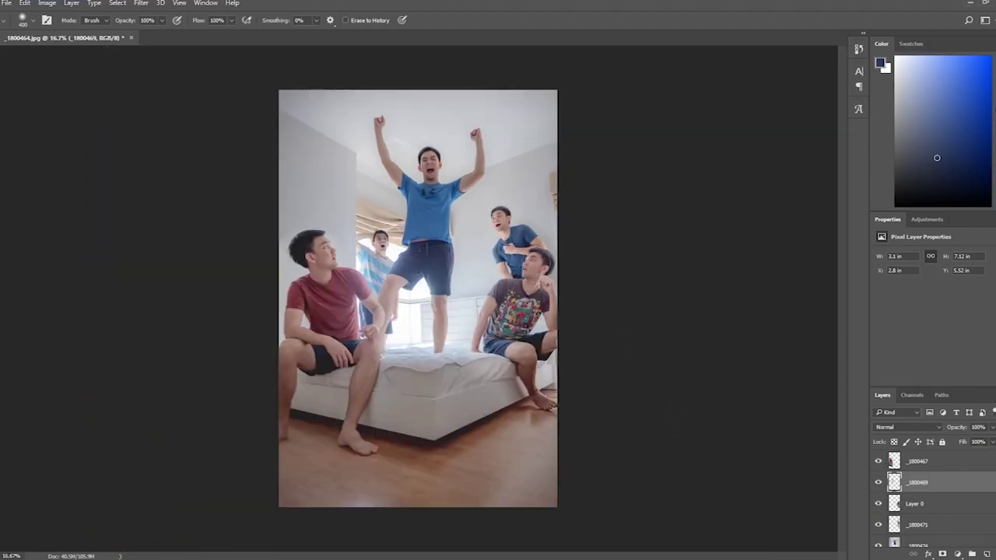
# Step: Save a JPEG copy of the composite, then quit Photoshop, agreeing to save changes
pyautogui.hotkey('ctrl', 'shift', 's')
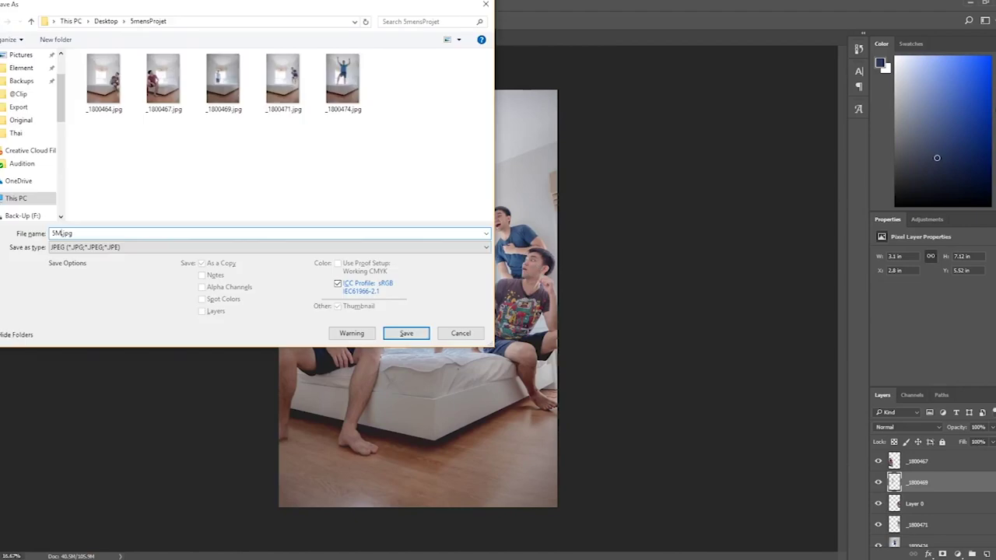
pyautogui.press('Return')
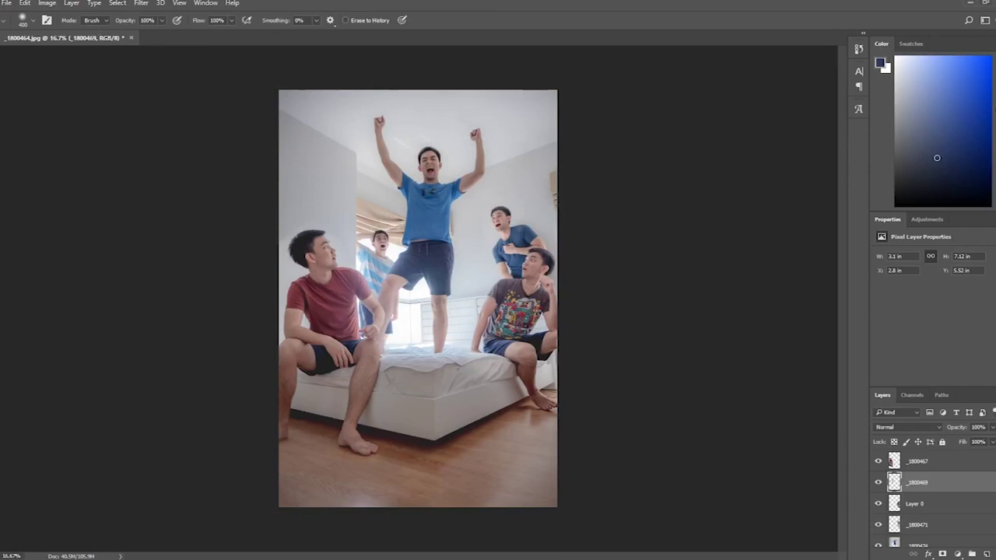
pyautogui.hotkey('ctrl', 'q')
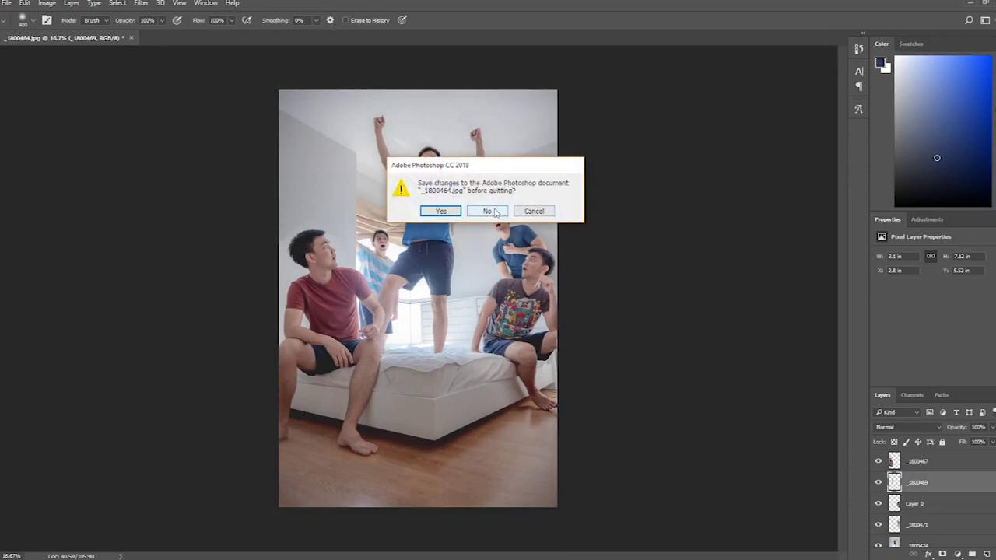
pyautogui.click(440, 211)
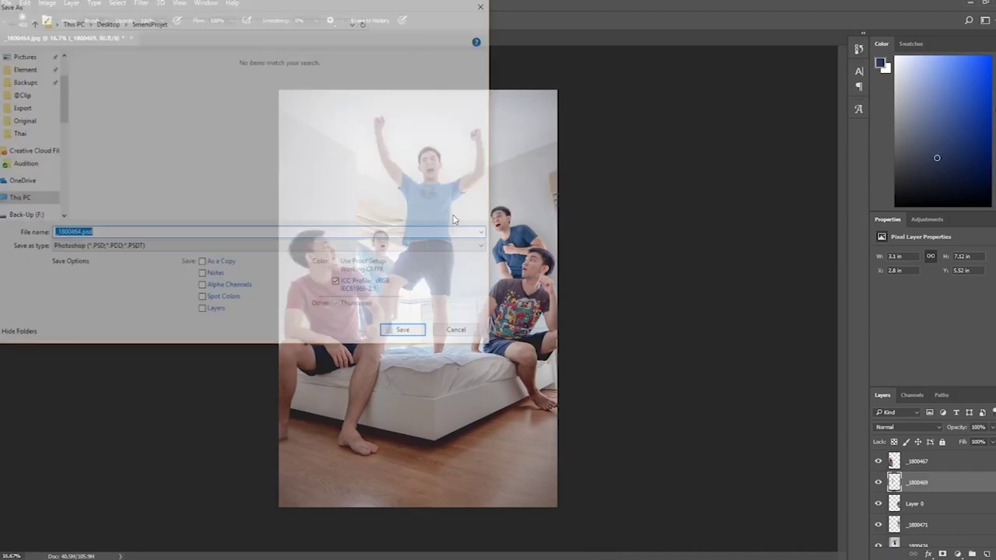
# Step: Save the layered composite as a Photoshop PSD named 5Mens
pyautogui.click(147, 248)
pyautogui.click(149, 180)
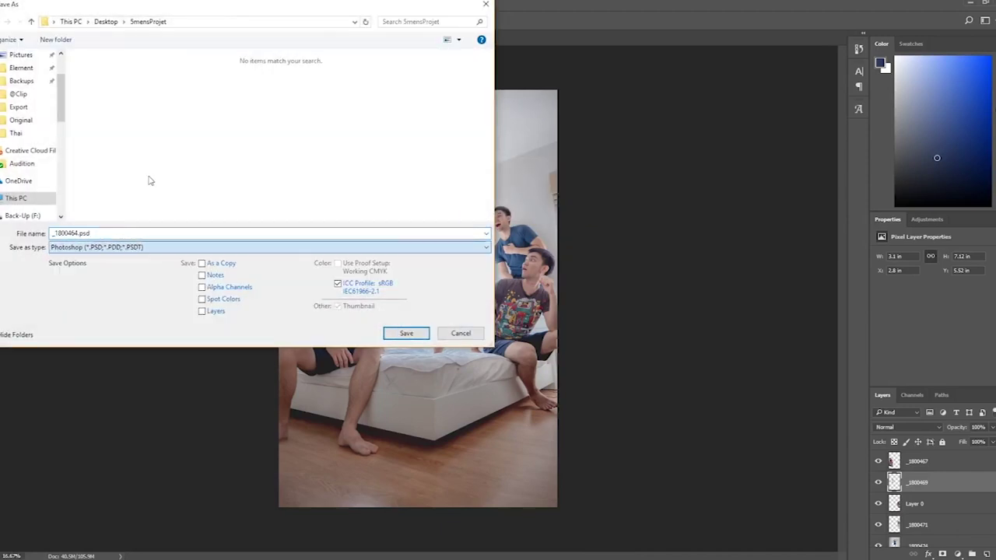
pyautogui.moveTo(79, 234); pyautogui.dragTo(10, 231)
pyautogui.press('BackSpace')
pyautogui.write('5Me')
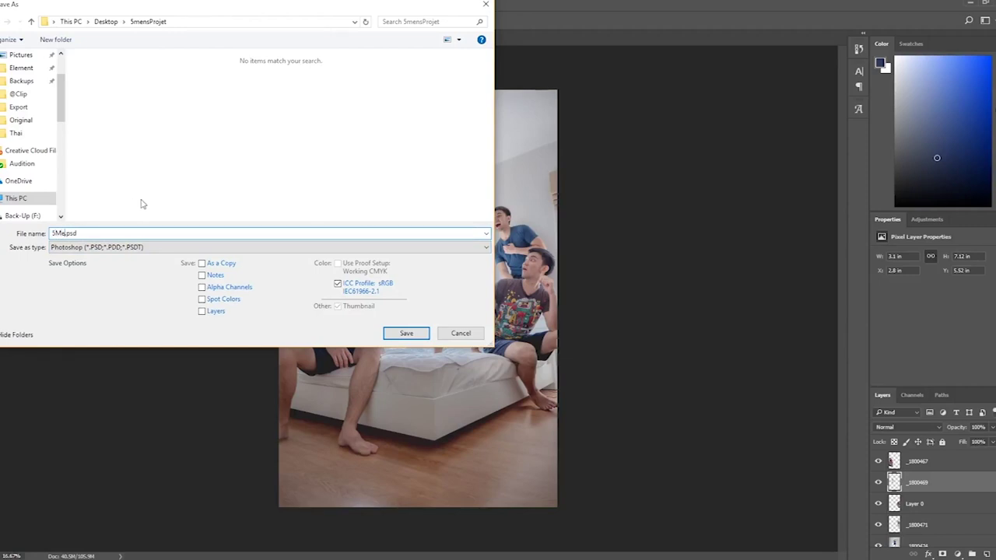
pyautogui.press('Return')
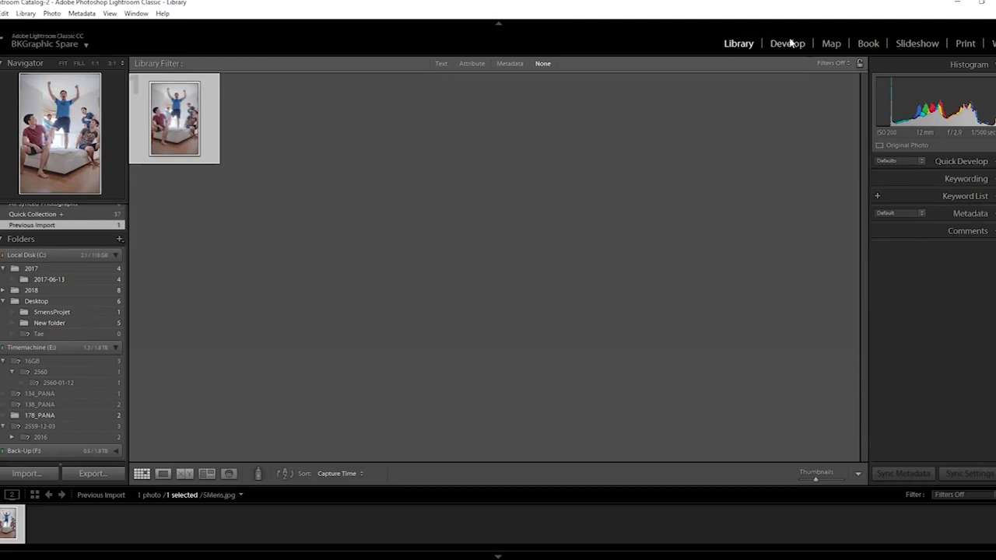
# Step: In Develop, raise Exposure to +0.24, warm the white balance, and adjust the tone-curve highlights
pyautogui.click(789, 44)
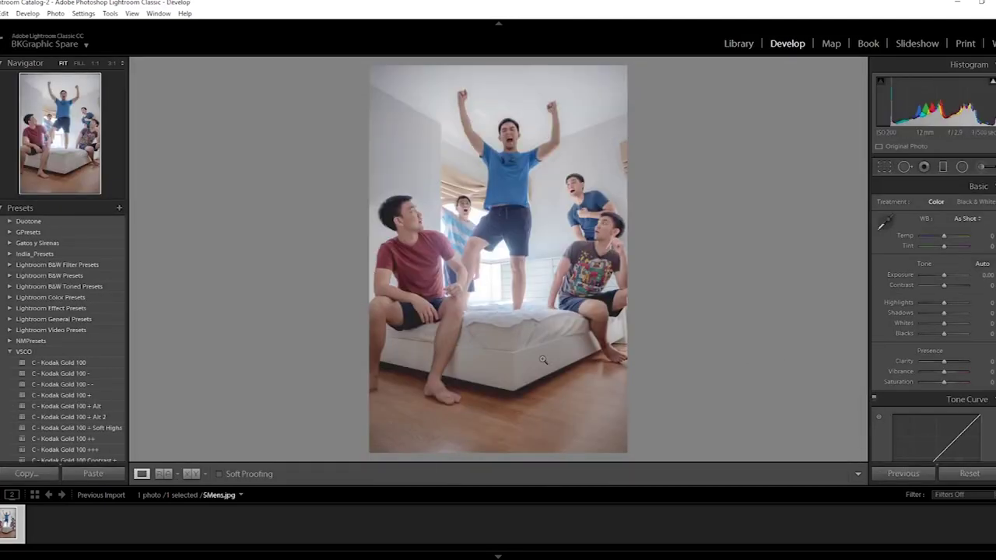
pyautogui.press('=')
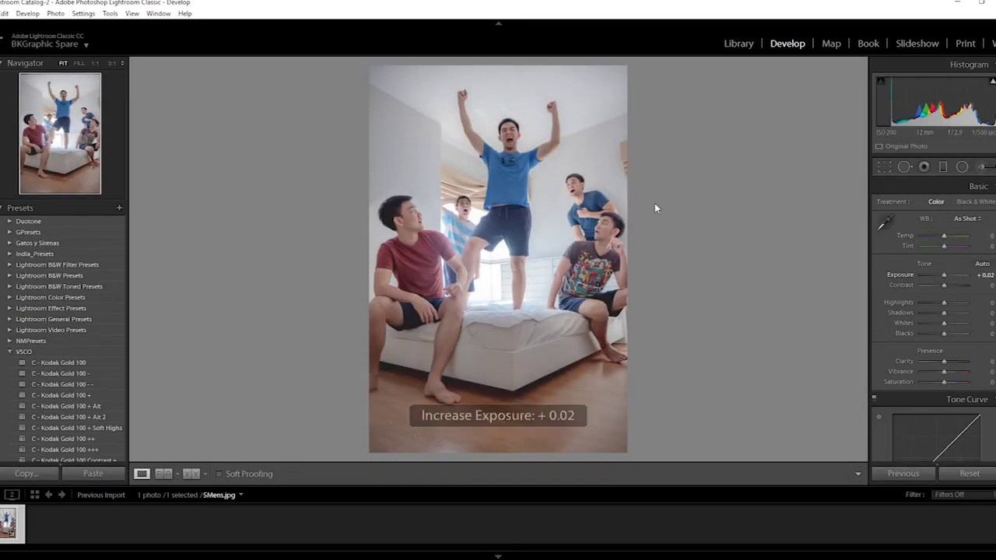
pyautogui.click(948, 235)
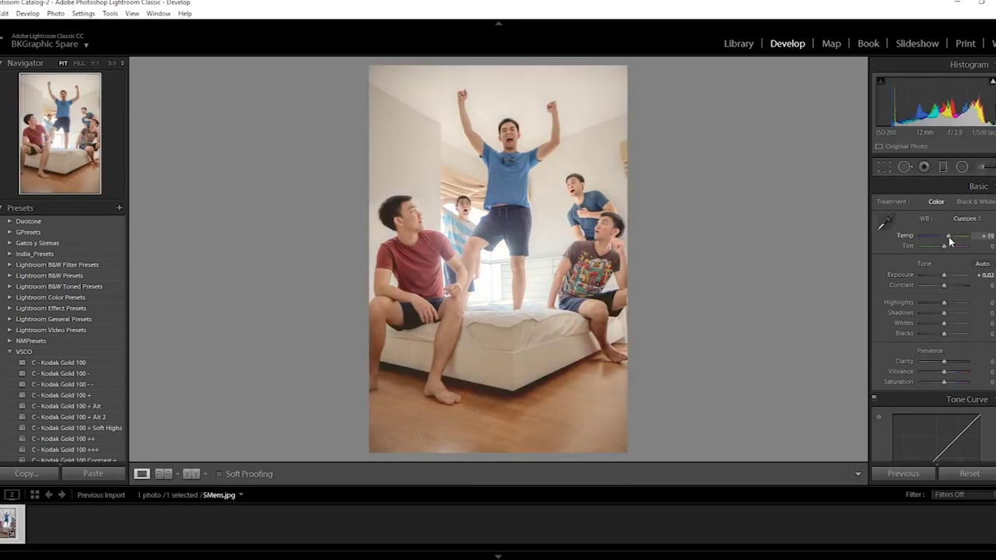
pyautogui.click(946, 246)
pyautogui.moveTo(944, 276)
pyautogui.mouseDown()
pyautogui.moveTo(955, 285)
pyautogui.moveTo(931, 313)
pyautogui.moveTo(957, 362)
pyautogui.moveTo(939, 382)
pyautogui.mouseUp()
pyautogui.scroll(-5, 937, 383)
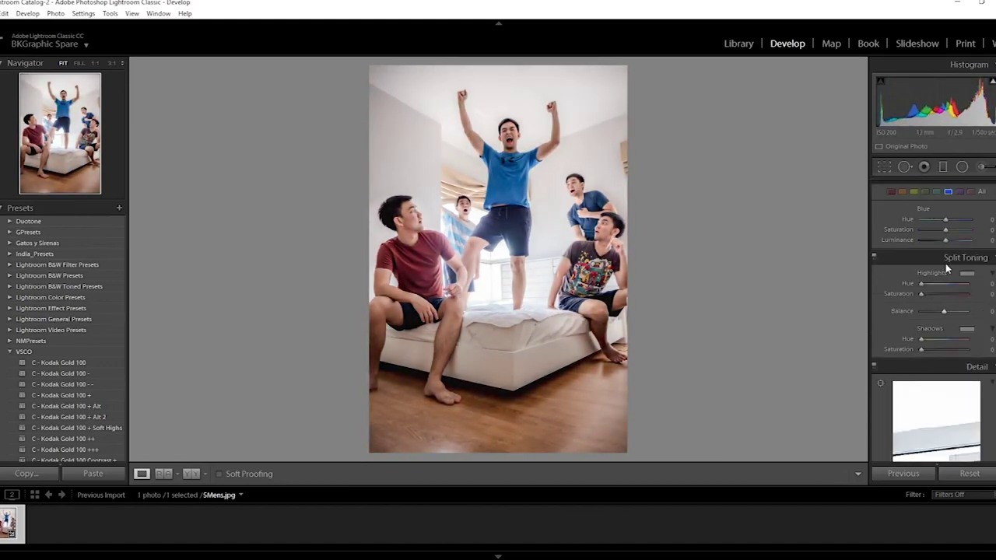
pyautogui.moveTo(944, 248); pyautogui.dragTo(939, 249)
pyautogui.scroll(5, 939, 255)
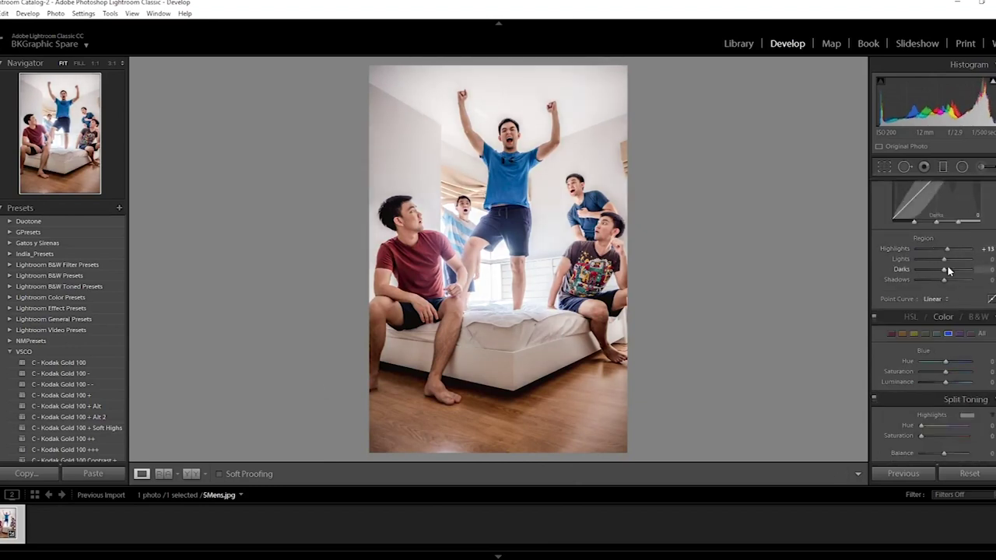